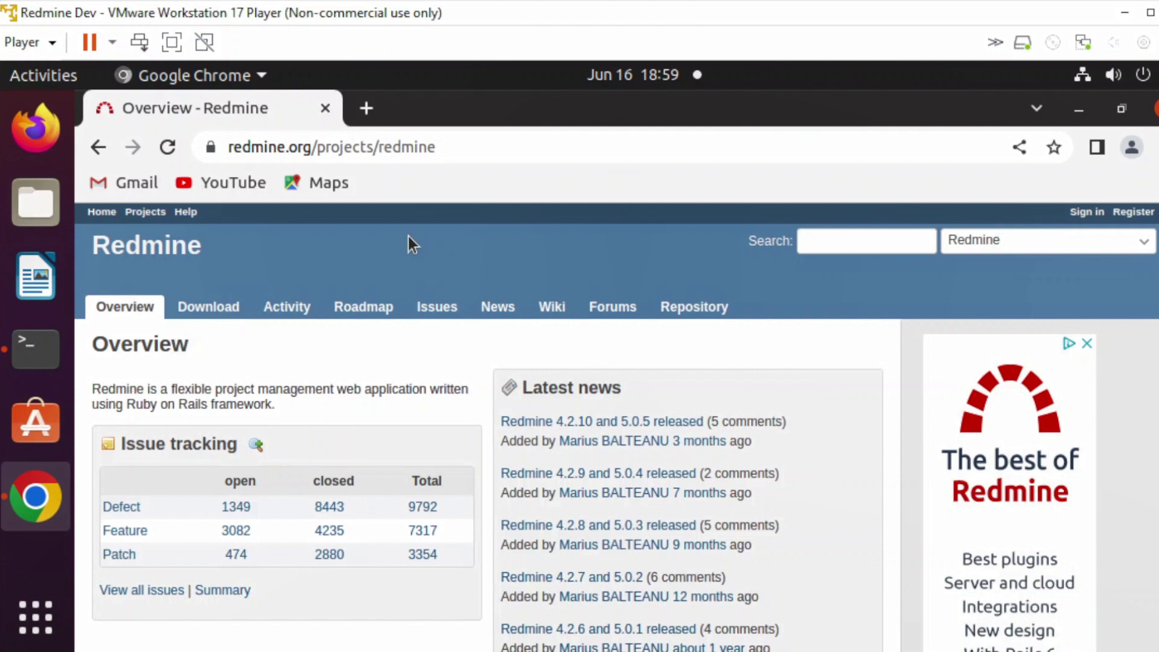
Step: Go from the Redmine project wiki to its Themes page
left_click(232, 147)
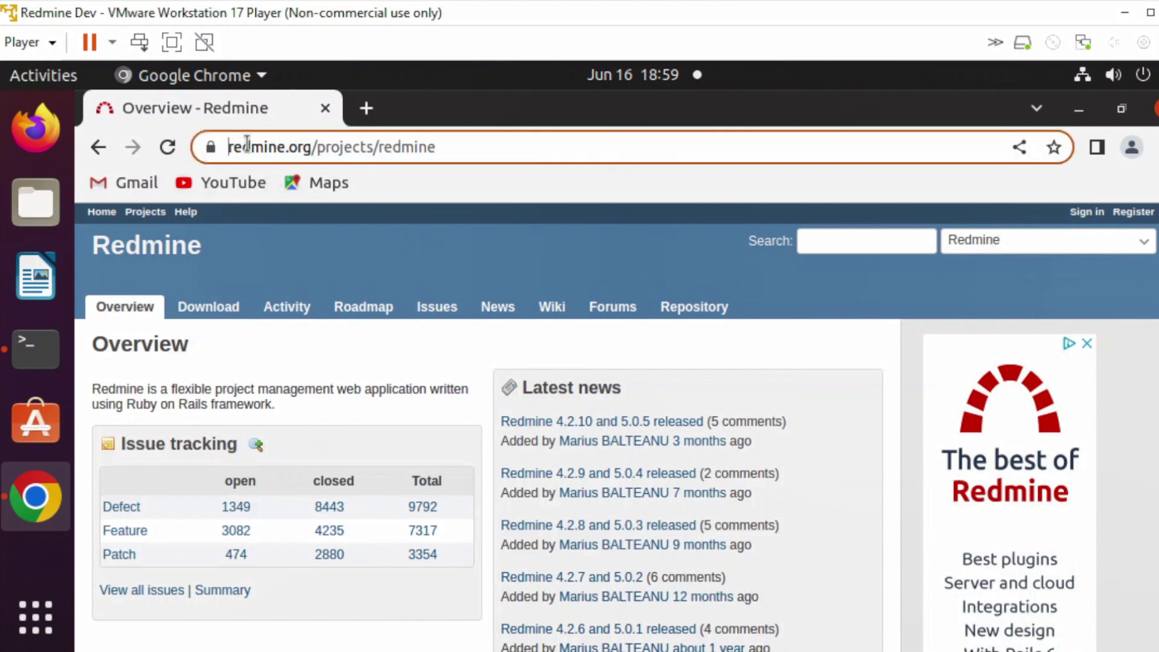
left_click_drag(229, 147, 490, 146)
left_click(370, 244)
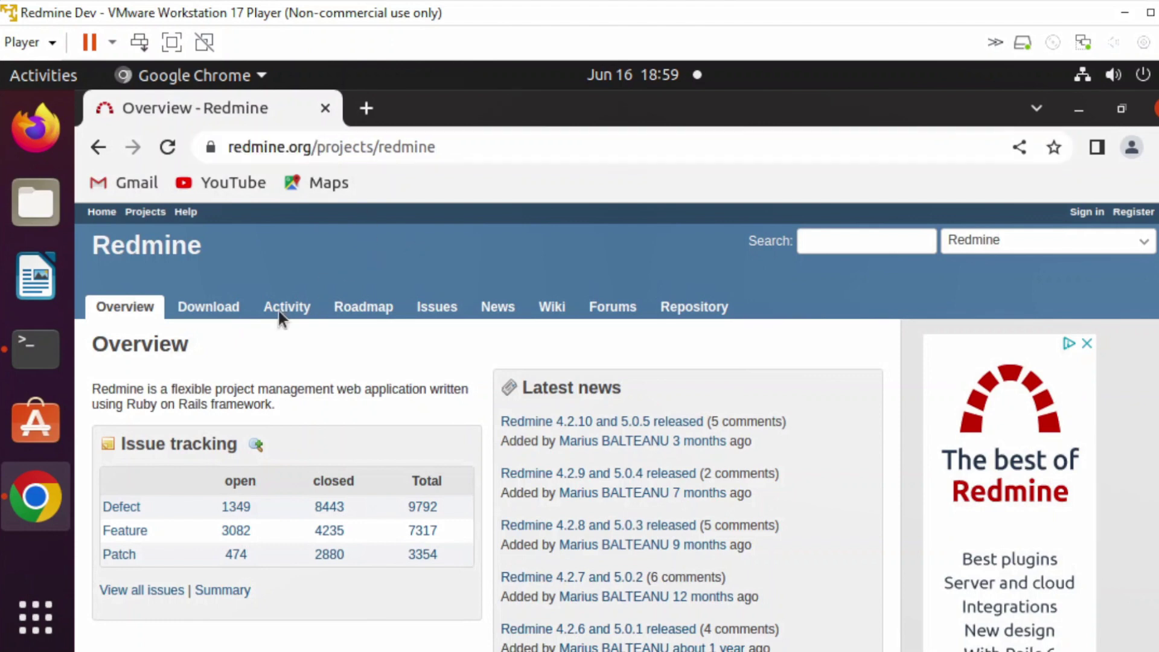
left_click(560, 305)
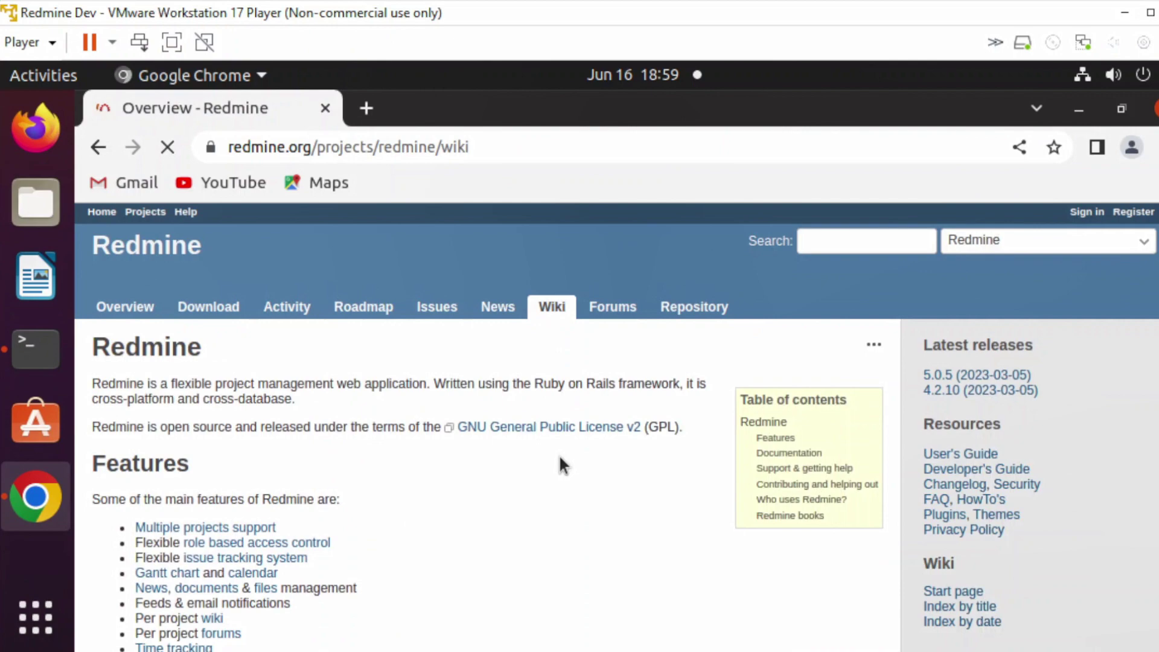
scroll(559, 453, "down", 2)
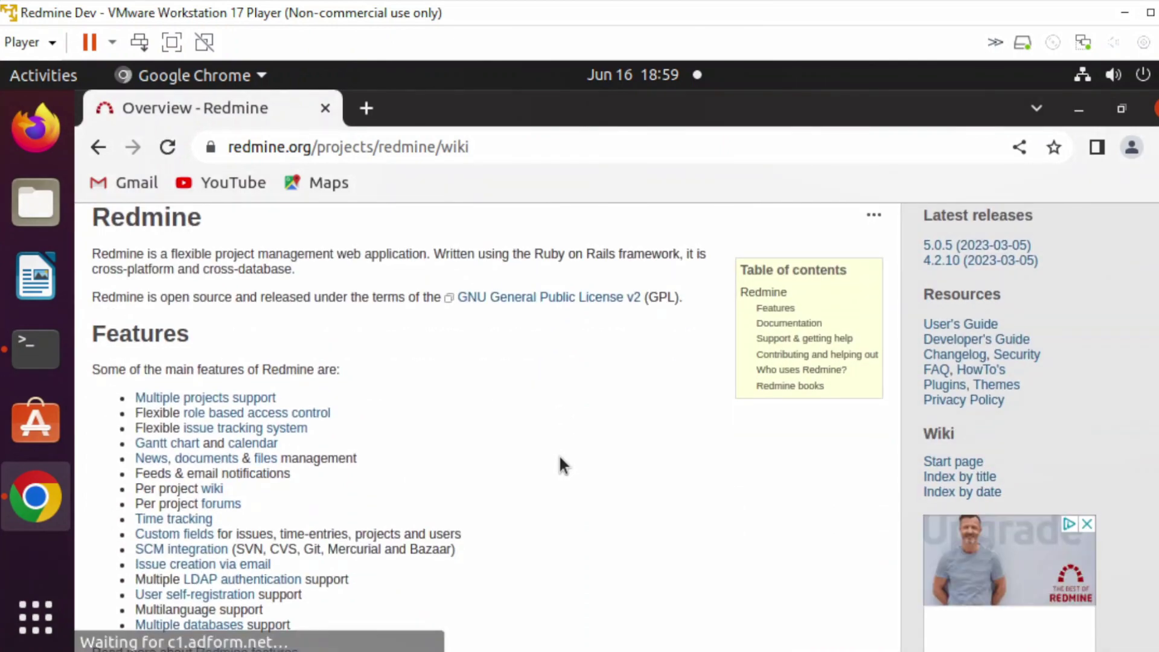
scroll(558, 453, "down", 3)
scroll(559, 454, "down", 3)
scroll(559, 454, "down", 3)
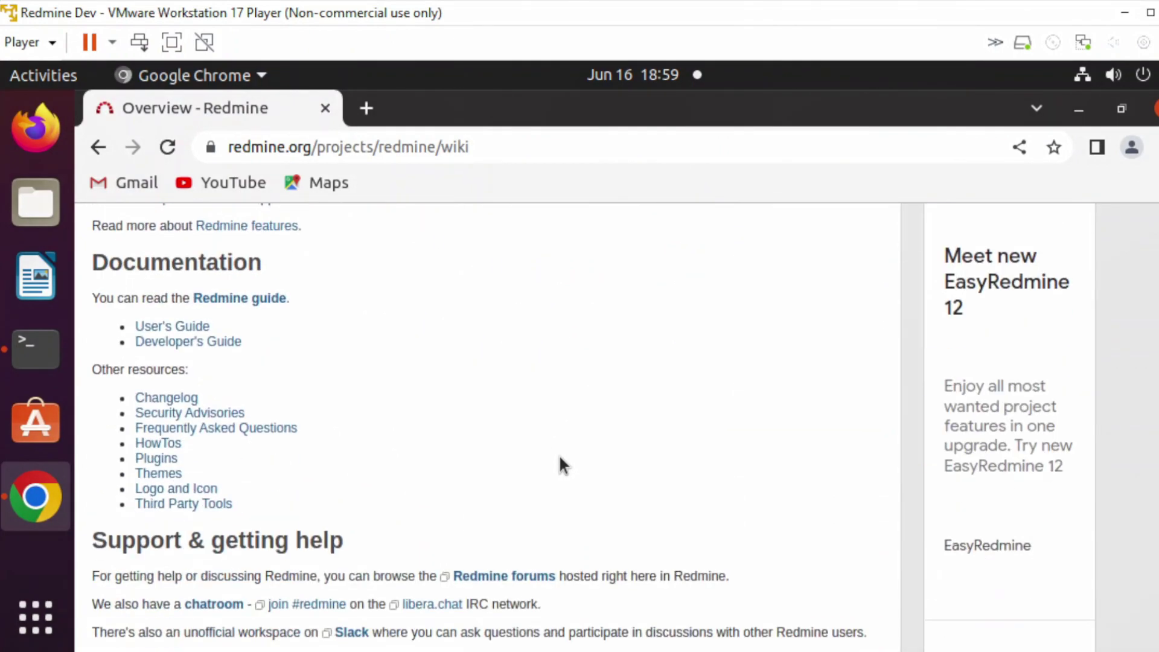
scroll(558, 454, "down", 1)
left_click(159, 381)
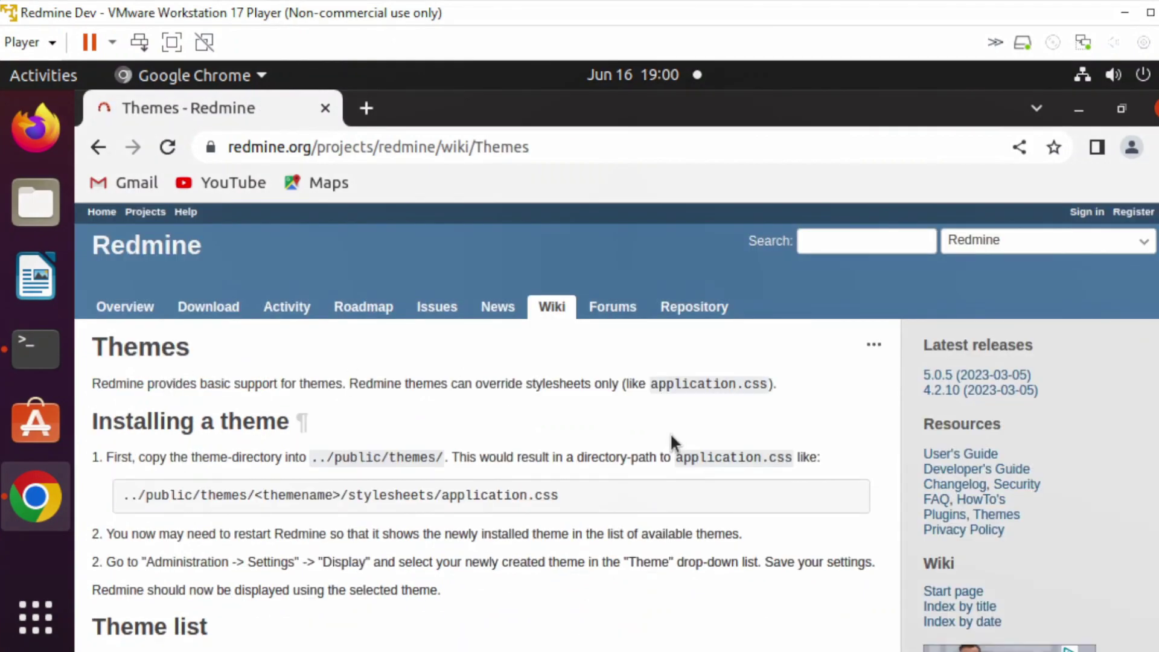
scroll(670, 432, "down", 3)
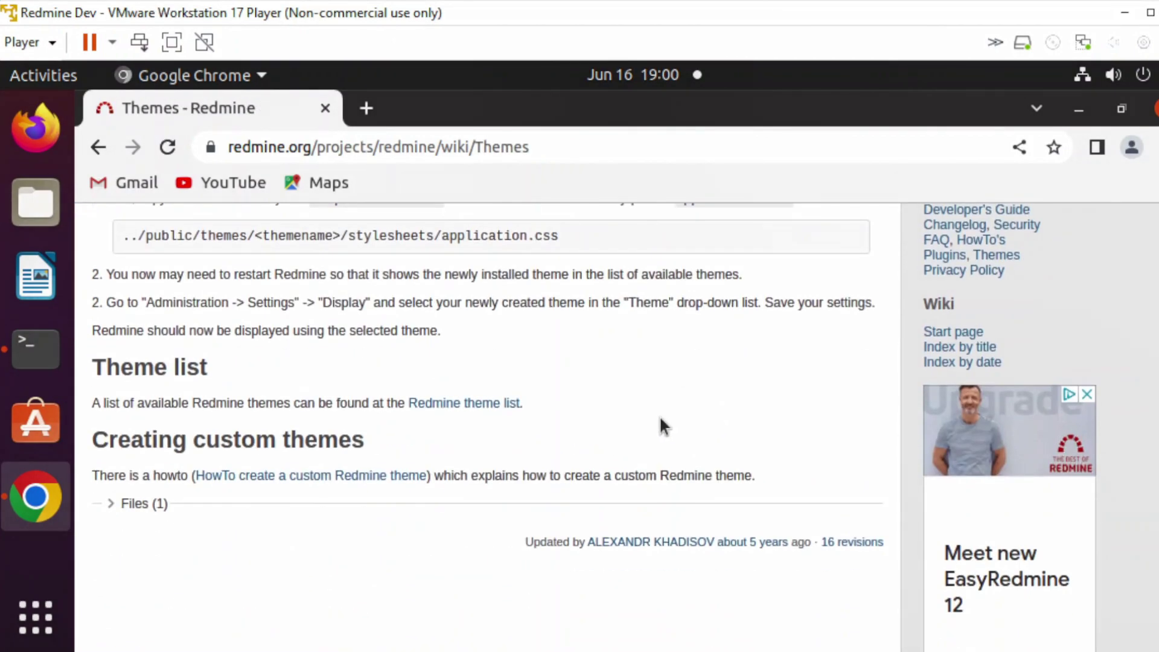
scroll(659, 416, "down", 2)
scroll(659, 416, "up", 1)
scroll(660, 415, "up", 1)
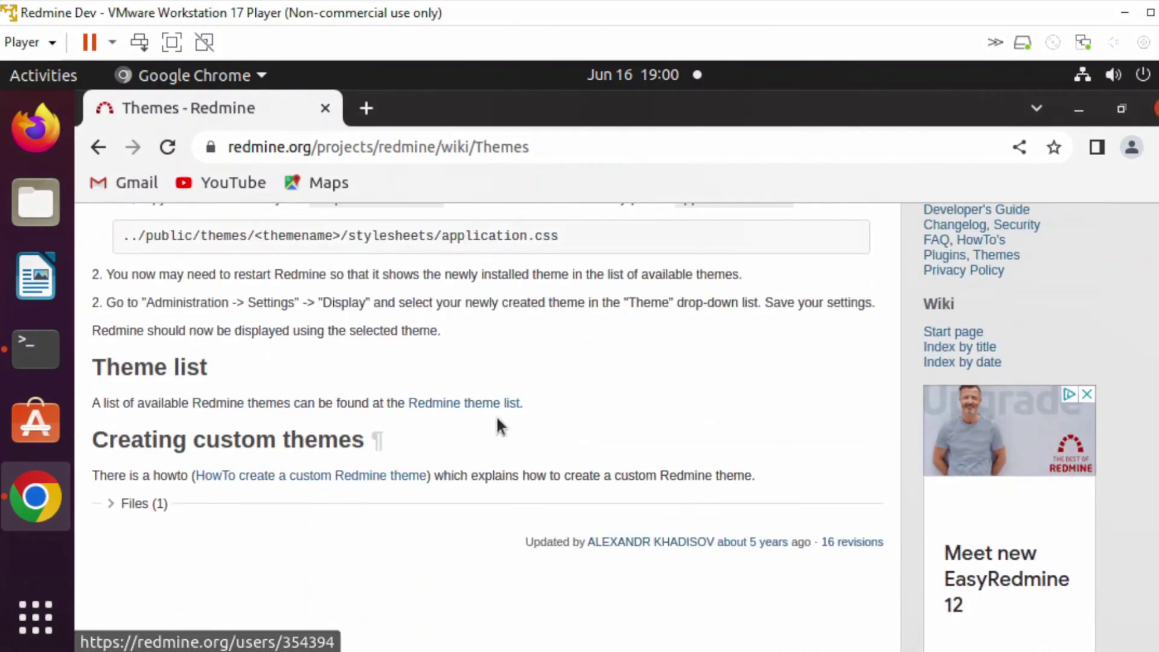
Step: Open the Redmine Theme List and go to PurpleMine2's GitHub repository
left_click(458, 403)
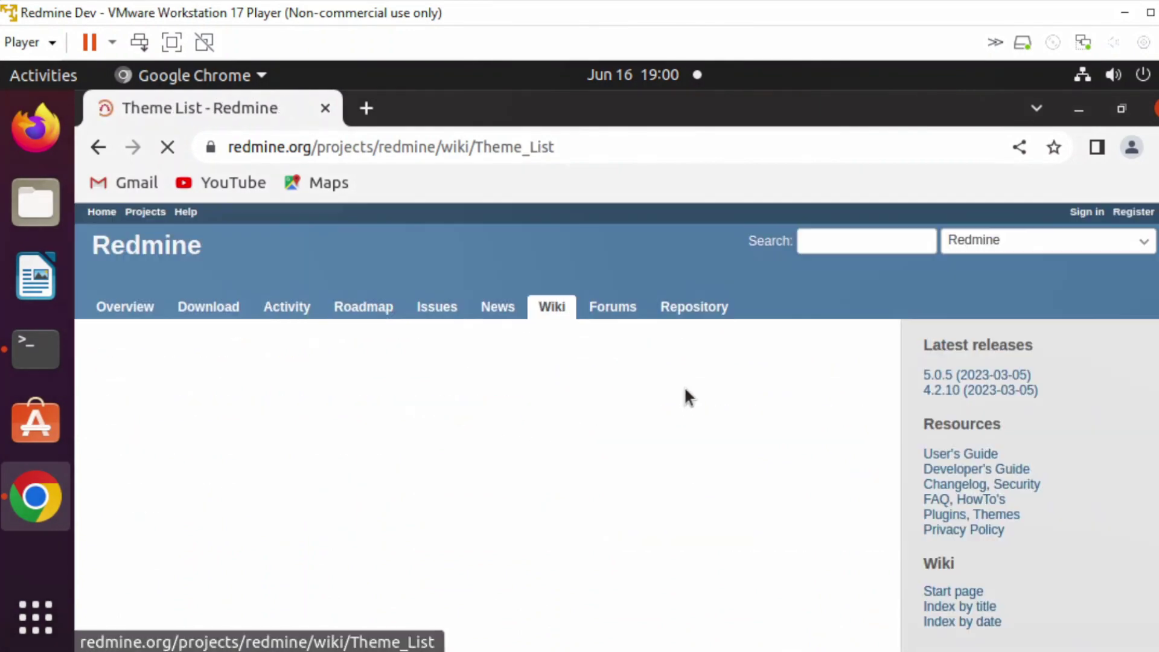
scroll(697, 381, "down", 2)
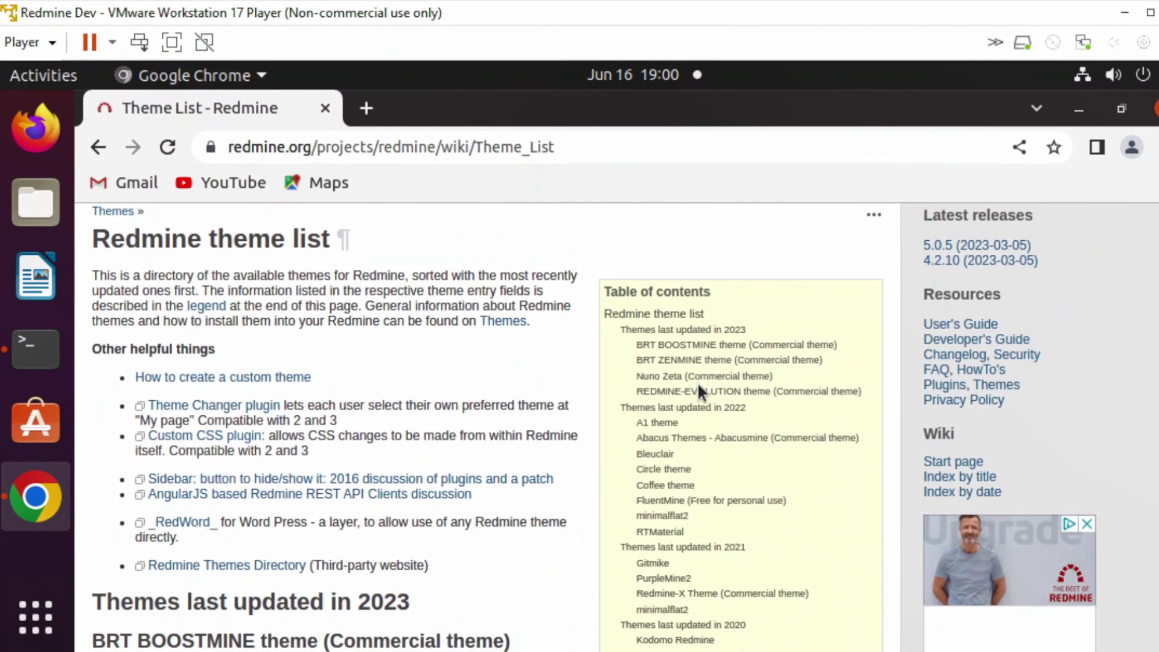
scroll(697, 381, "down", 2)
scroll(697, 382, "down", 2)
scroll(697, 381, "down", 1)
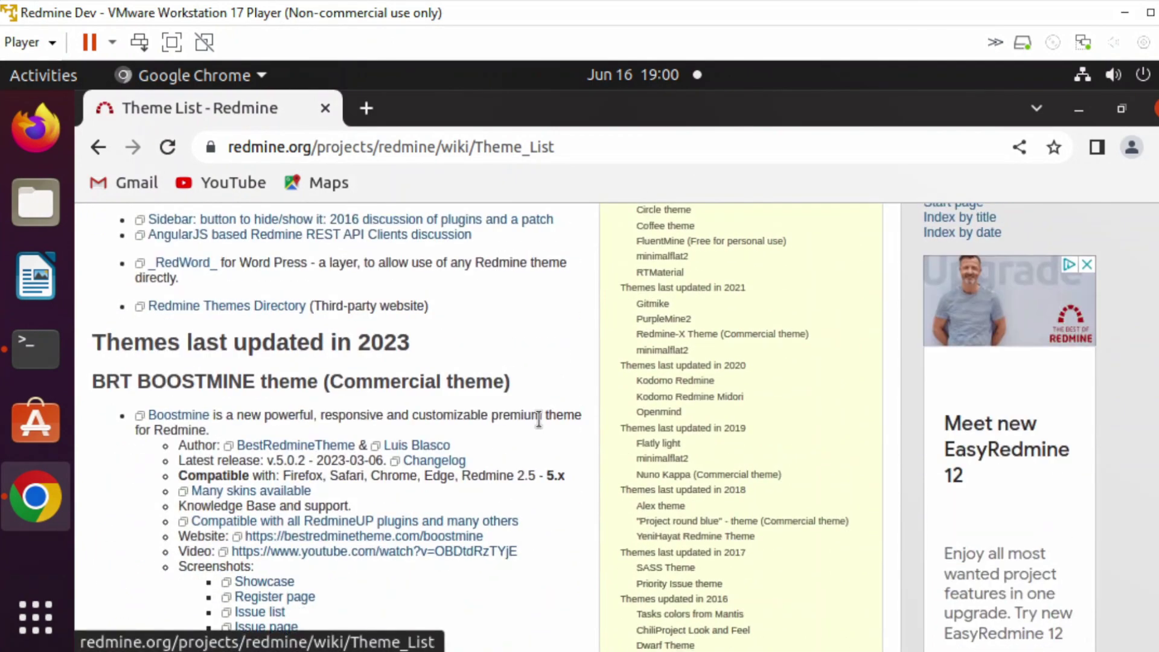
scroll(537, 417, "up", 2)
scroll(539, 418, "up", 3)
scroll(538, 417, "up", 2)
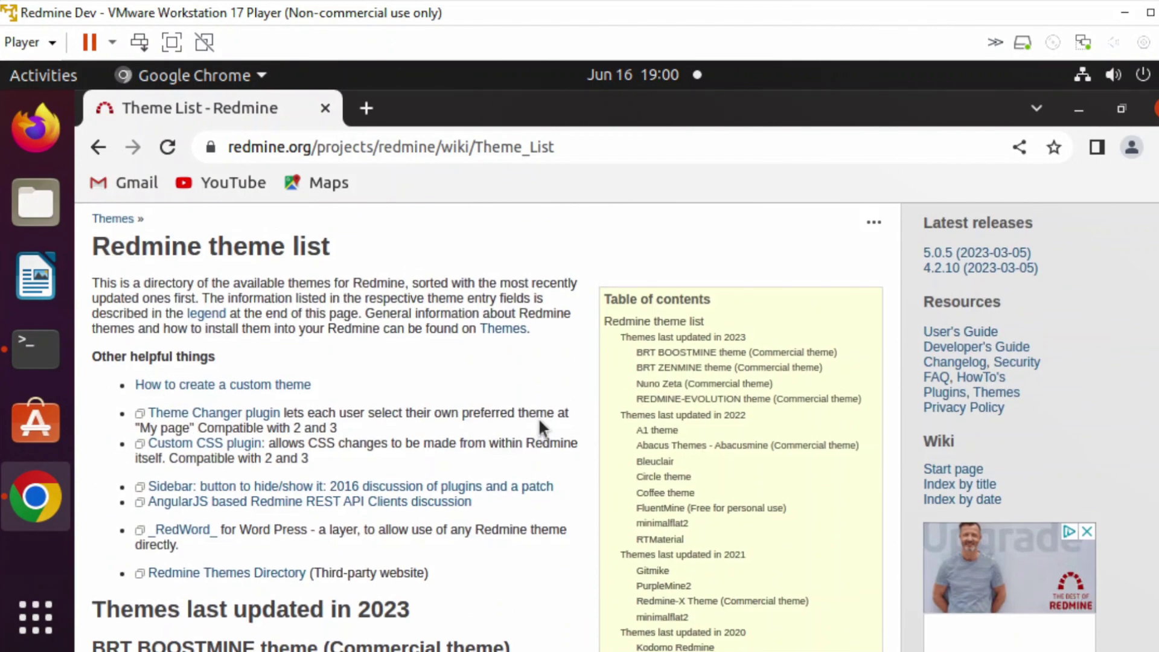
scroll(538, 418, "up", 1)
scroll(538, 417, "down", 2)
scroll(538, 417, "down", 5)
scroll(538, 418, "down", 5)
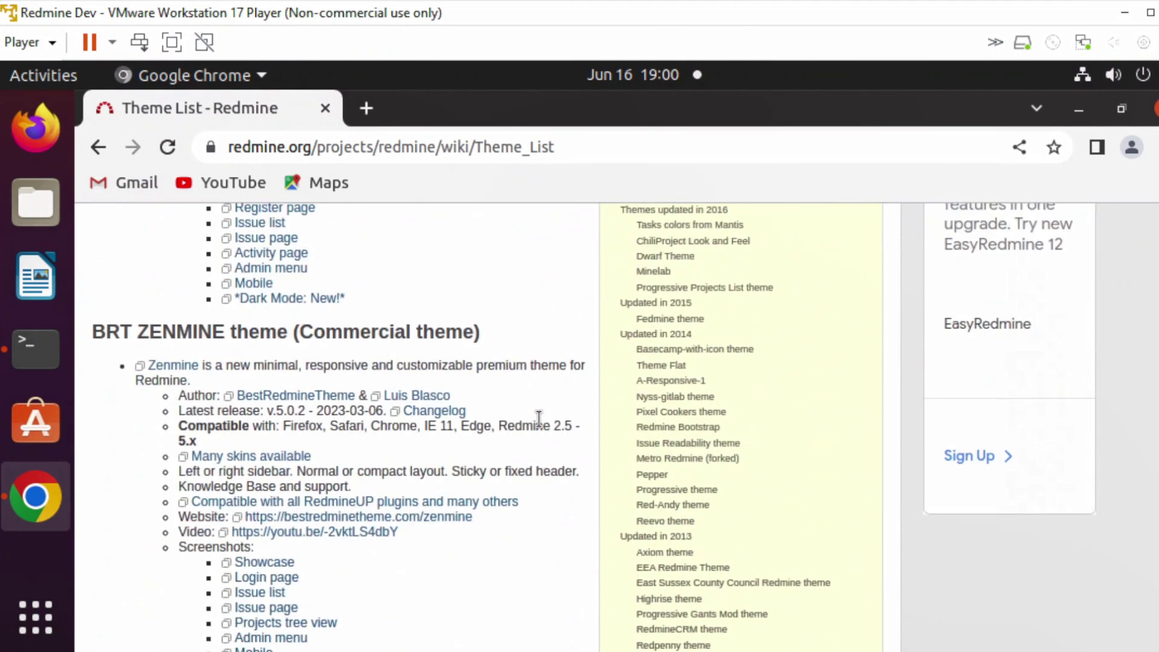
scroll(538, 418, "down", 1)
scroll(538, 418, "up", 2)
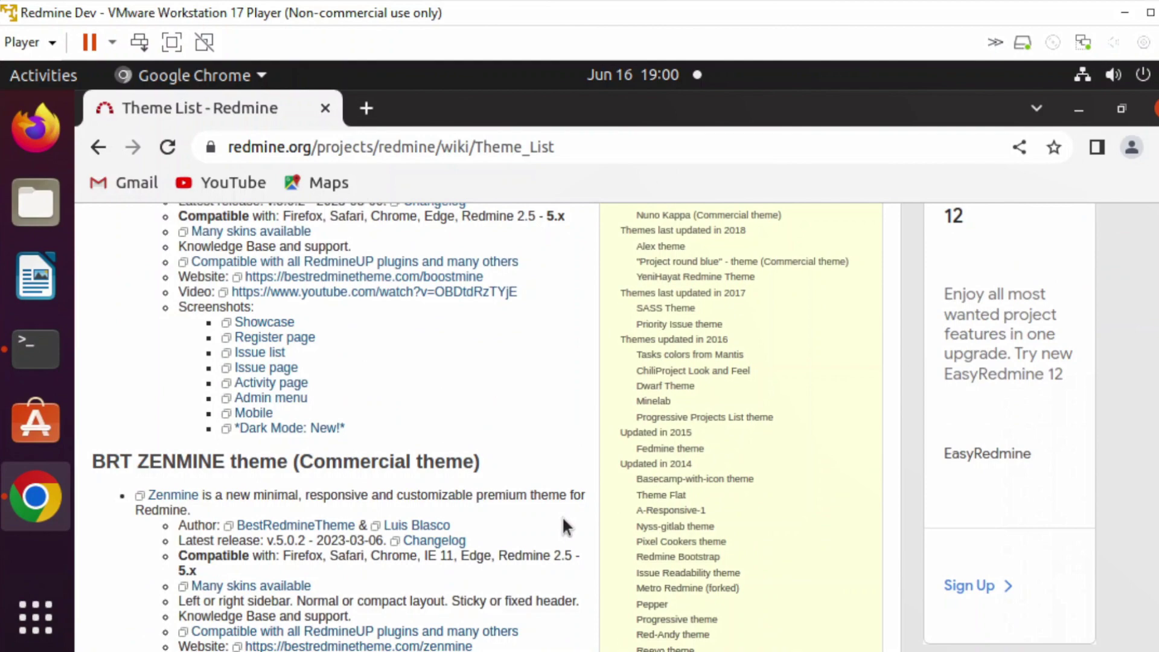
scroll(562, 516, "down", 3)
scroll(563, 515, "down", 3)
scroll(562, 515, "down", 3)
scroll(563, 516, "down", 4)
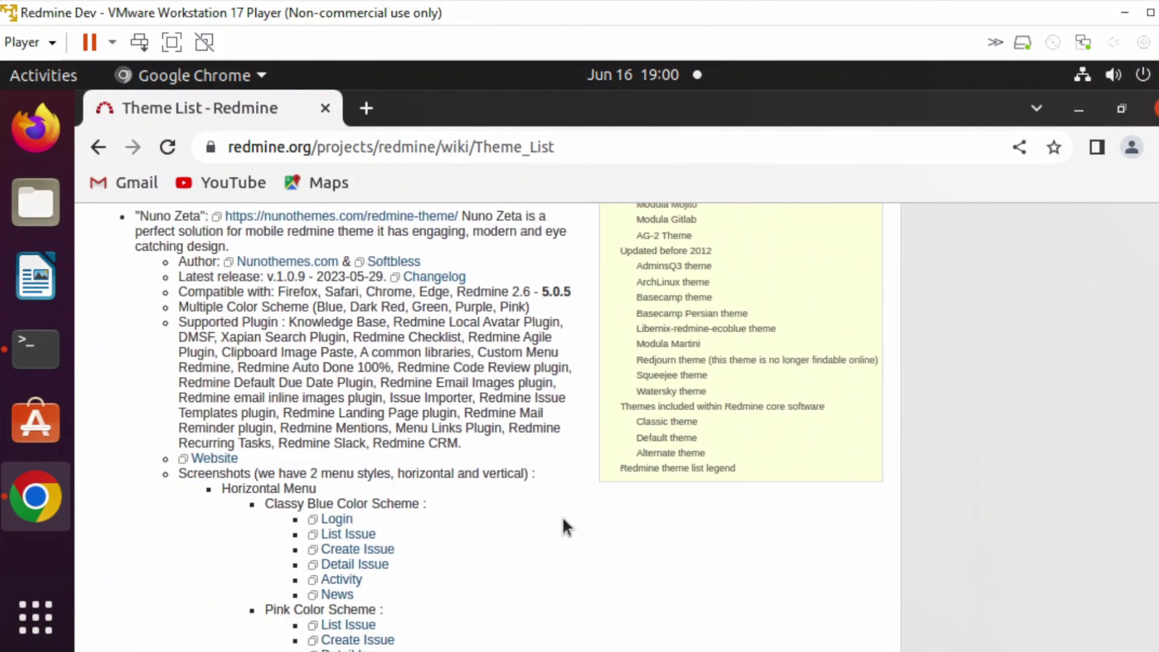
scroll(562, 524, "down", 3)
scroll(562, 524, "down", 4)
scroll(562, 524, "down", 3)
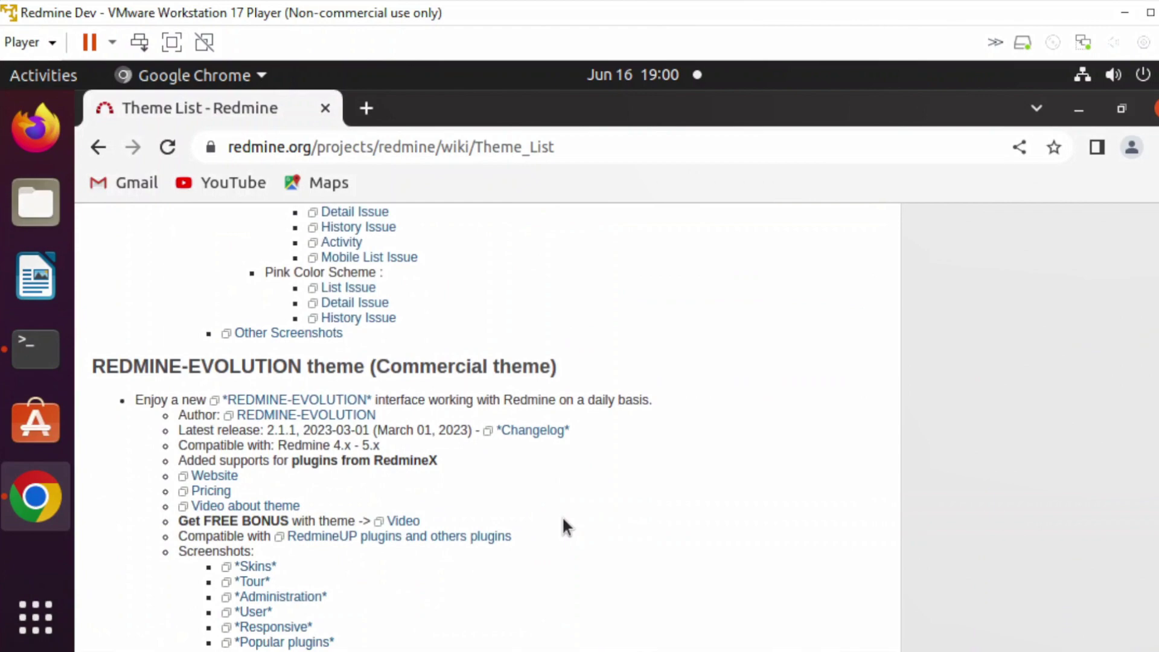
scroll(562, 524, "down", 2)
scroll(562, 525, "down", 2)
scroll(562, 524, "down", 4)
scroll(562, 524, "down", 3)
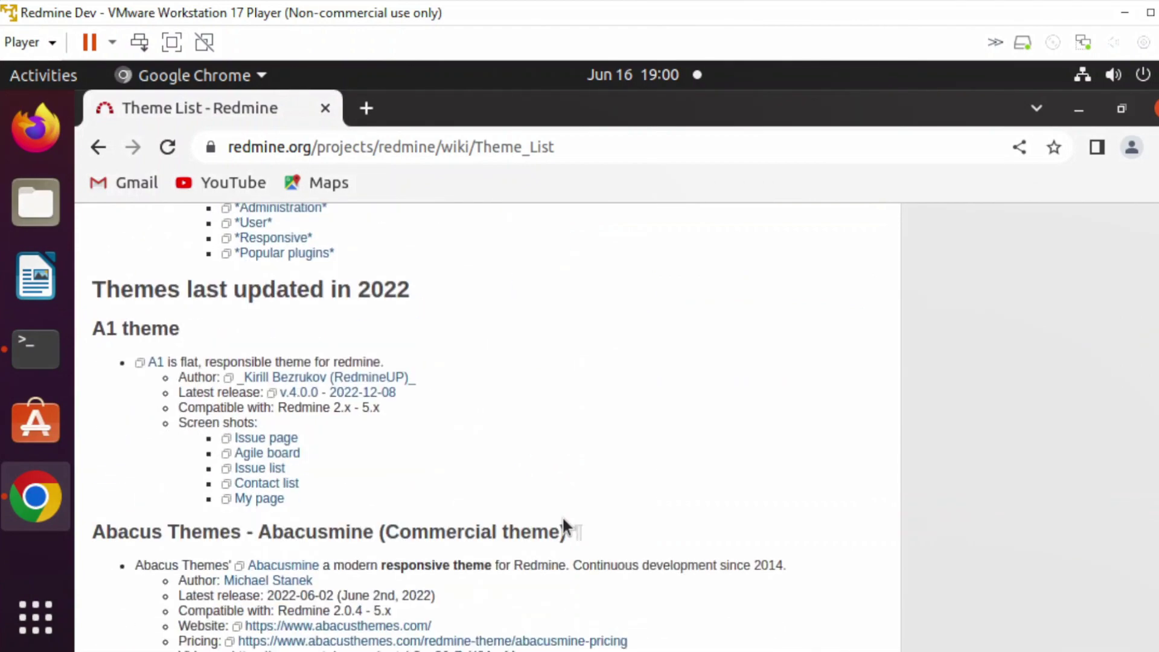
scroll(563, 524, "down", 3)
scroll(562, 525, "down", 1)
scroll(562, 524, "down", 4)
scroll(563, 524, "down", 3)
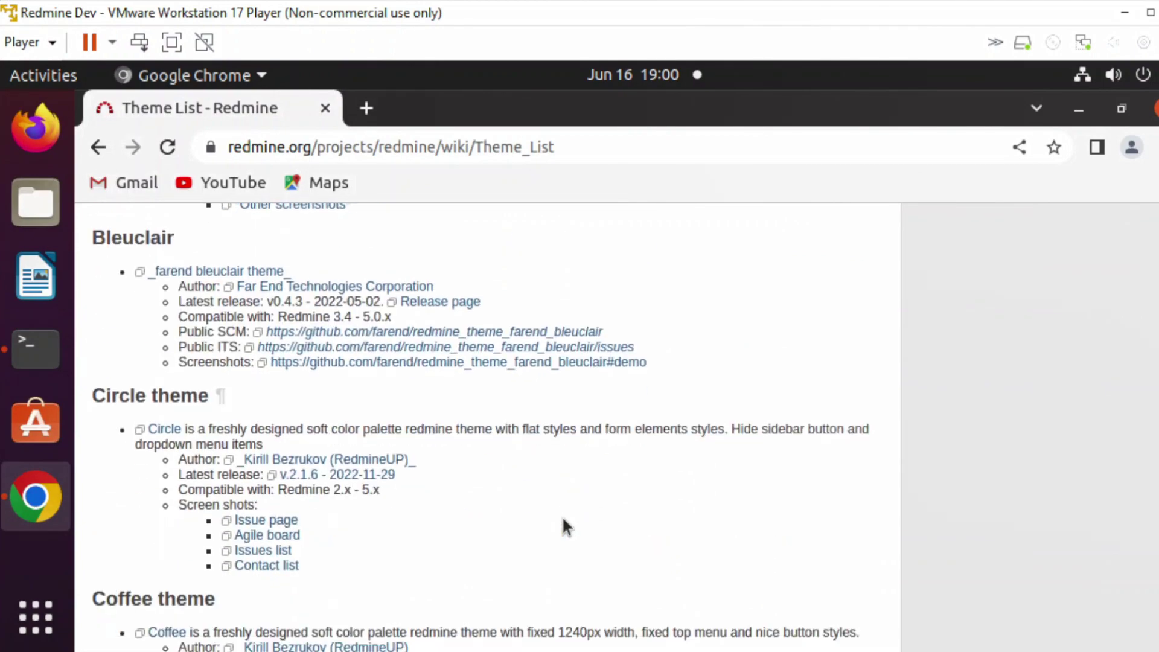
scroll(563, 525, "down", 4)
scroll(563, 525, "down", 4)
scroll(562, 524, "down", 1)
scroll(562, 525, "down", 3)
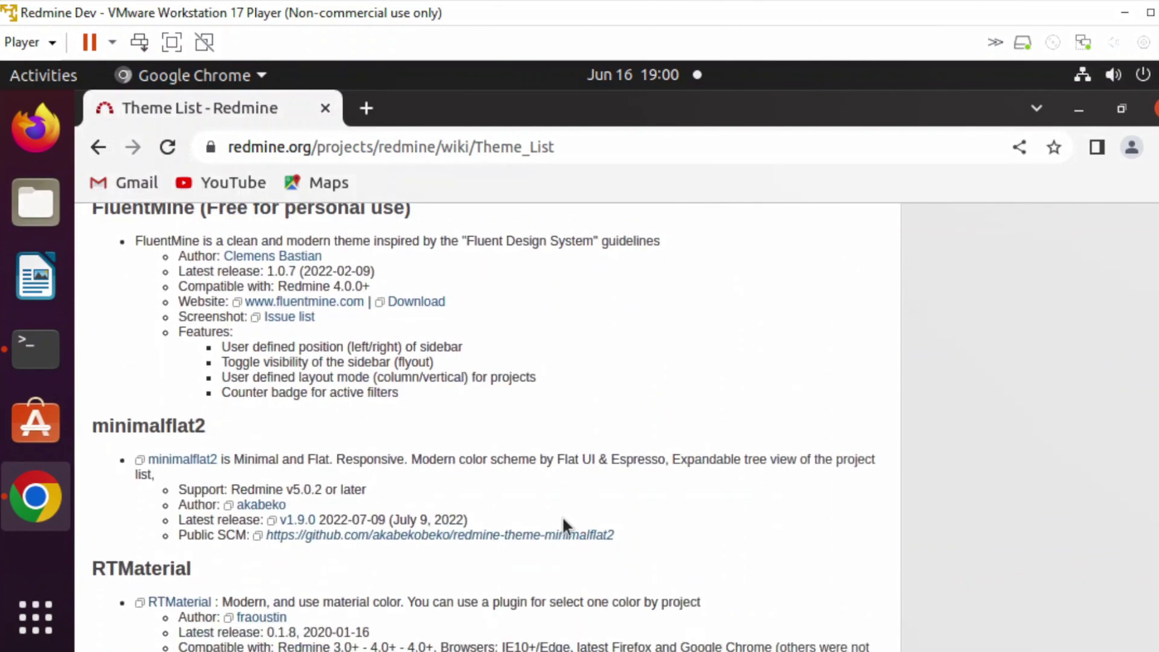
scroll(562, 524, "down", 4)
scroll(563, 524, "down", 4)
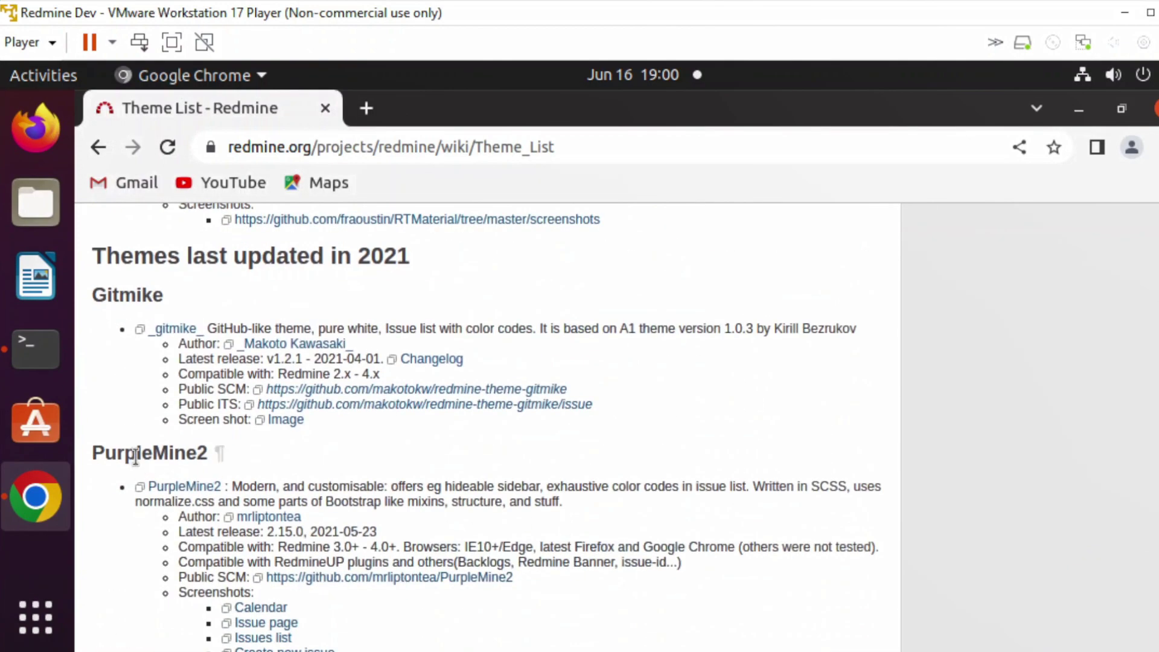
Step: Download PurpleMine2 as a .zip from the repository README's install instructions
left_click(186, 484)
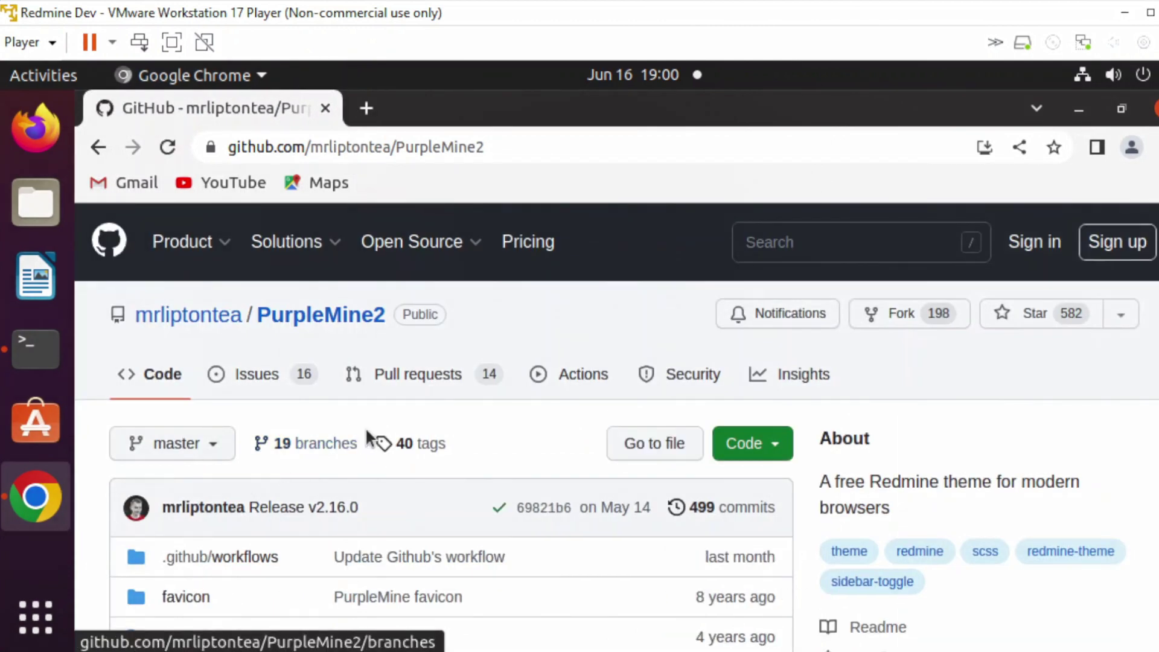
scroll(516, 435, "down", 2)
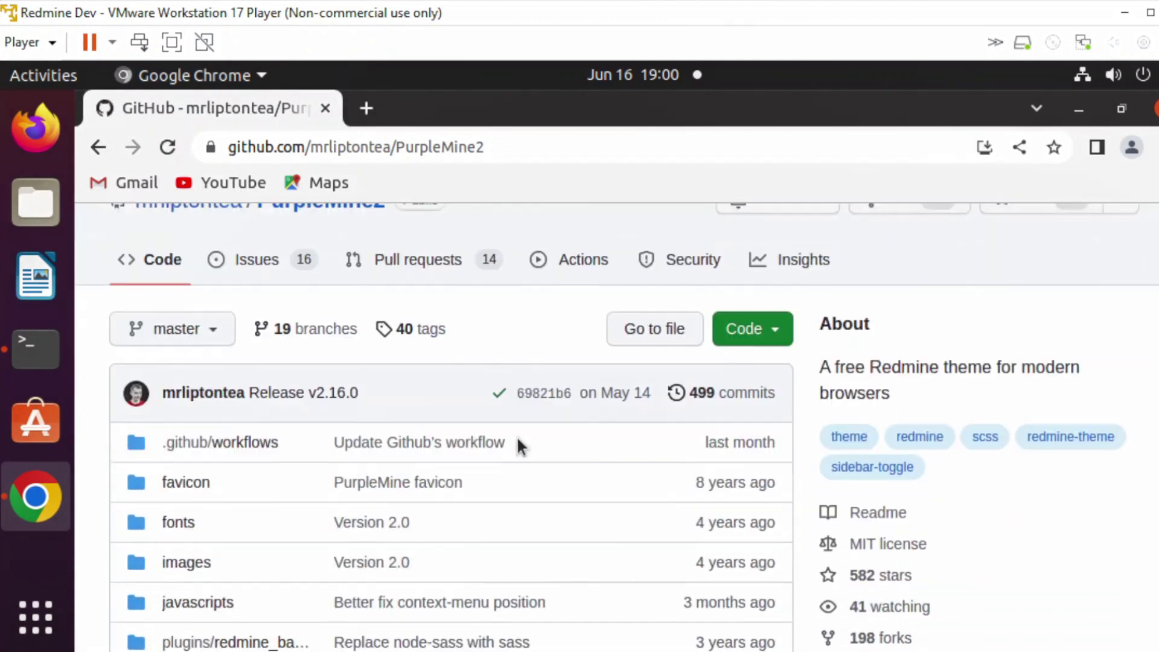
scroll(516, 435, "down", 2)
scroll(516, 436, "down", 2)
scroll(517, 438, "down", 3)
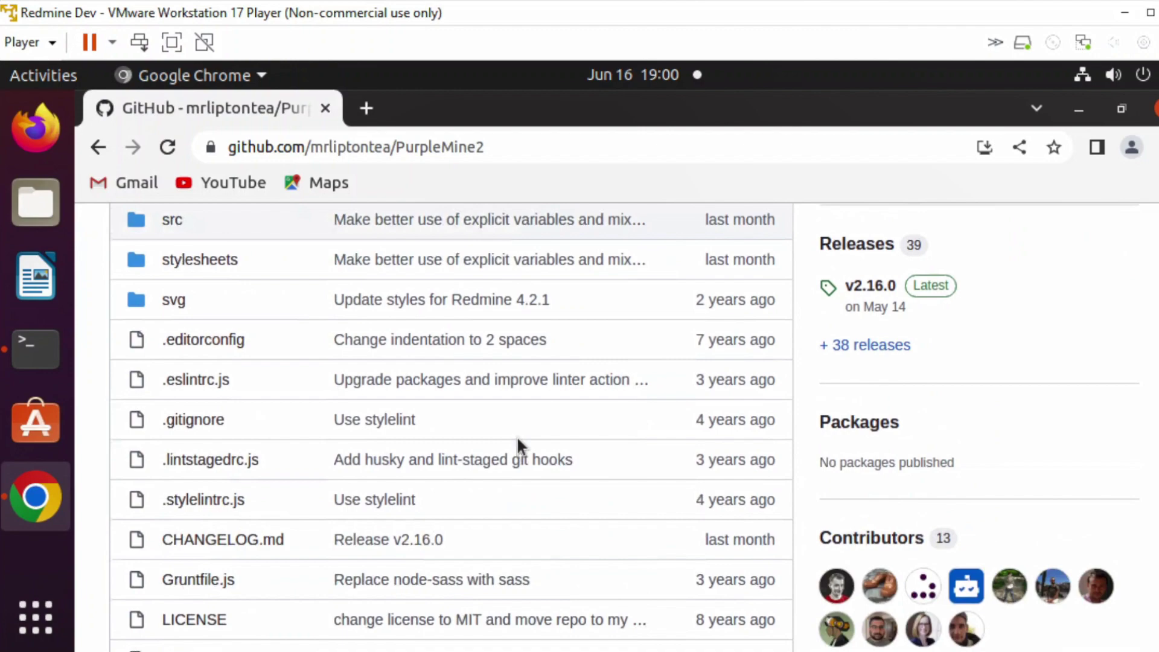
scroll(517, 438, "down", 3)
scroll(517, 438, "down", 3)
scroll(516, 439, "down", 3)
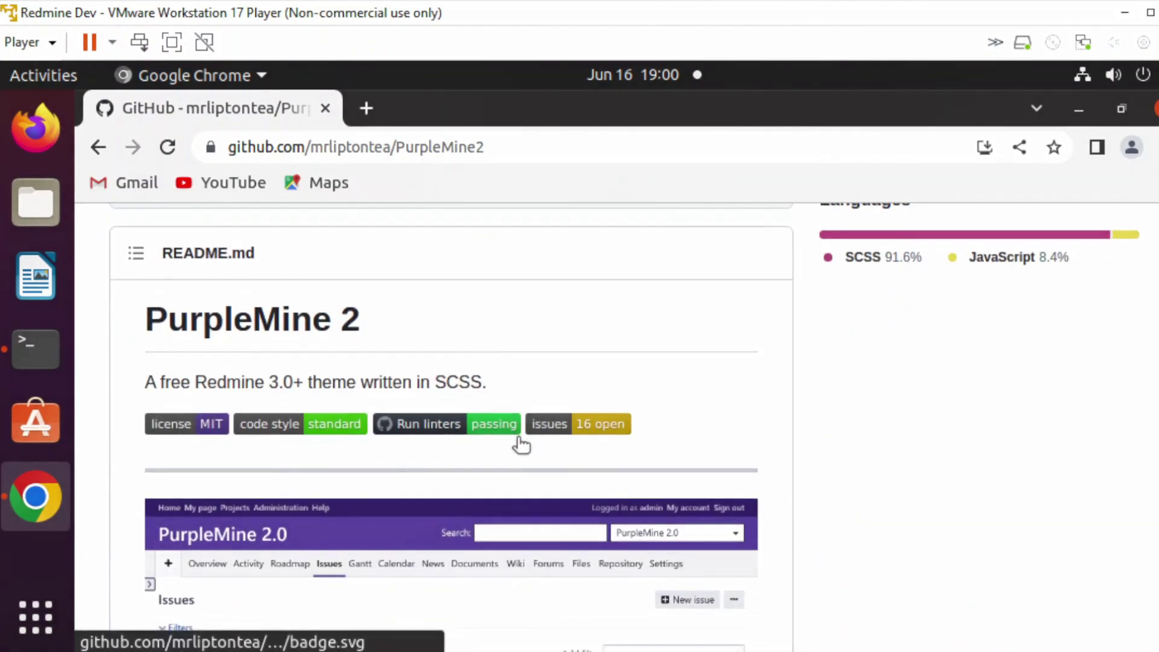
scroll(520, 442, "down", 3)
scroll(520, 442, "down", 3)
scroll(521, 443, "down", 2)
scroll(521, 445, "down", 2)
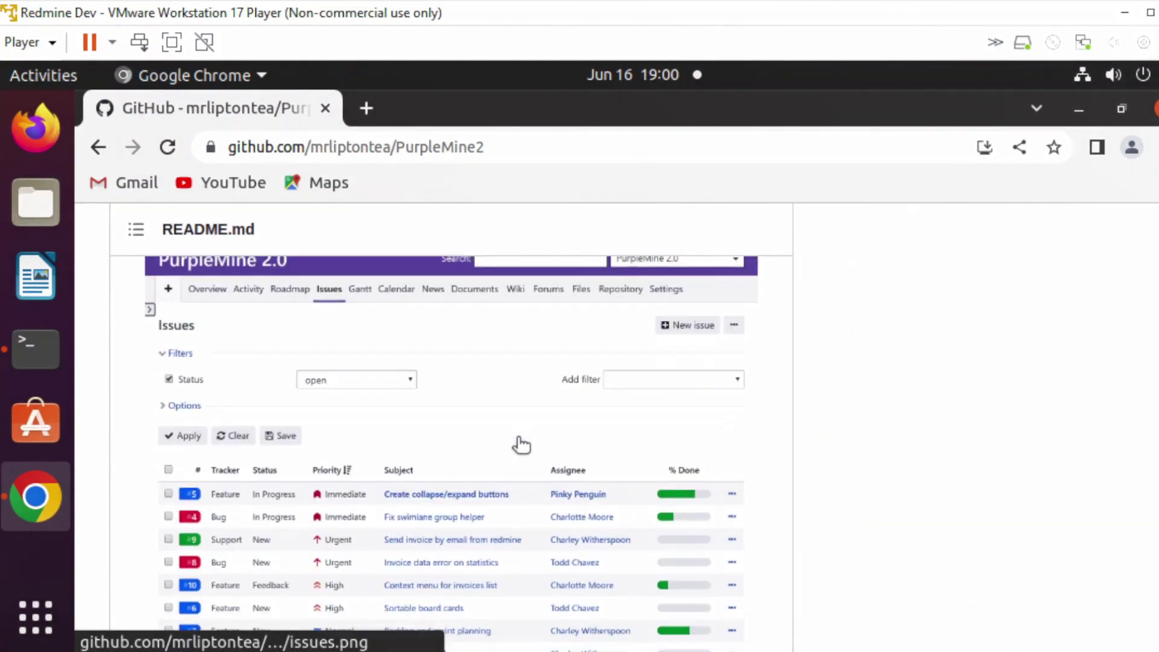
scroll(520, 444, "down", 2)
scroll(521, 444, "up", 5)
scroll(521, 444, "up", 2)
scroll(520, 444, "down", 4)
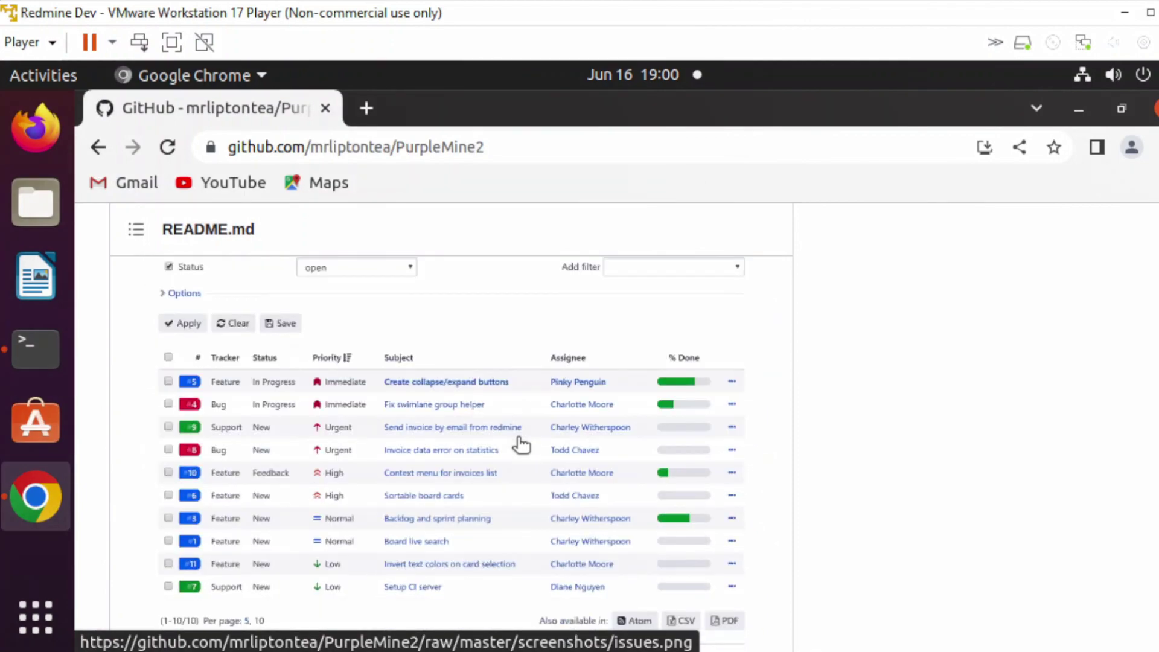
scroll(520, 444, "down", 4)
scroll(520, 444, "down", 2)
scroll(521, 443, "up", 2)
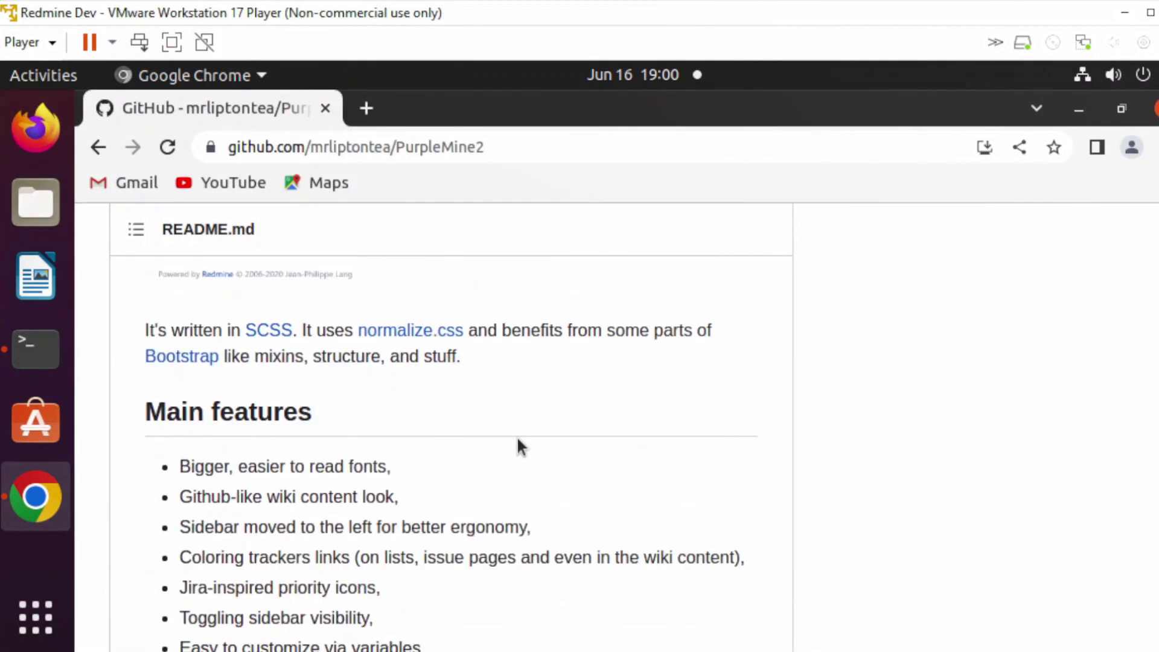
scroll(521, 443, "down", 3)
scroll(521, 443, "down", 3)
scroll(521, 444, "down", 1)
scroll(521, 443, "down", 2)
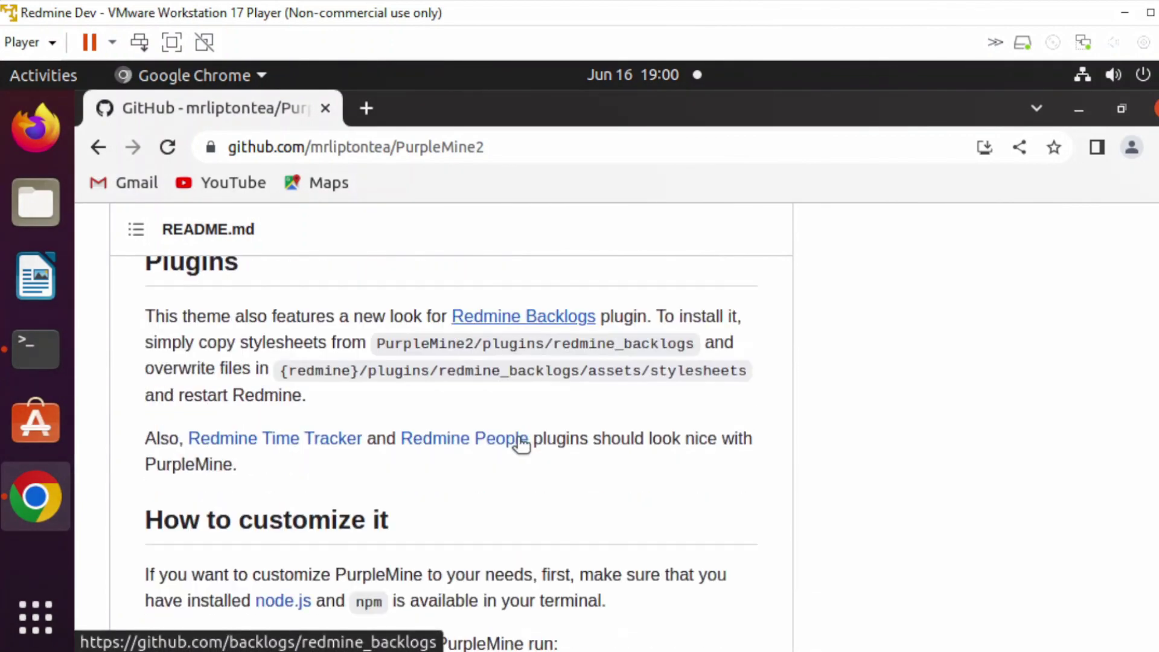
scroll(521, 443, "down", 5)
scroll(516, 439, "down", 3)
scroll(517, 438, "up", 4)
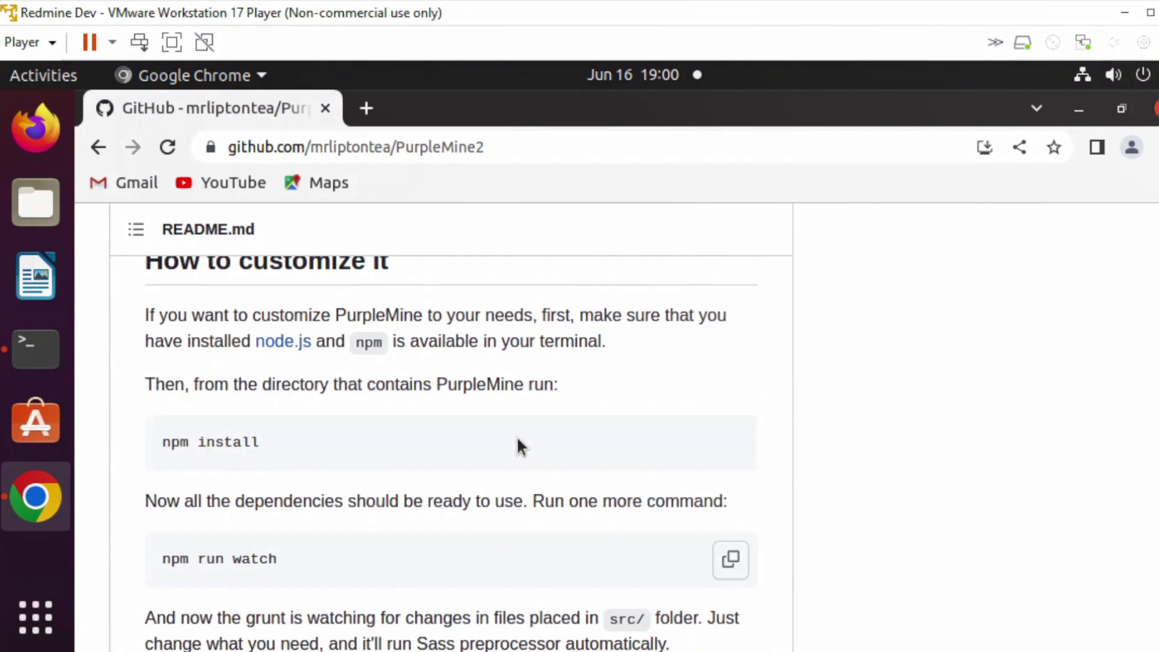
scroll(517, 435, "up", 3)
scroll(517, 436, "up", 3)
scroll(518, 435, "up", 3)
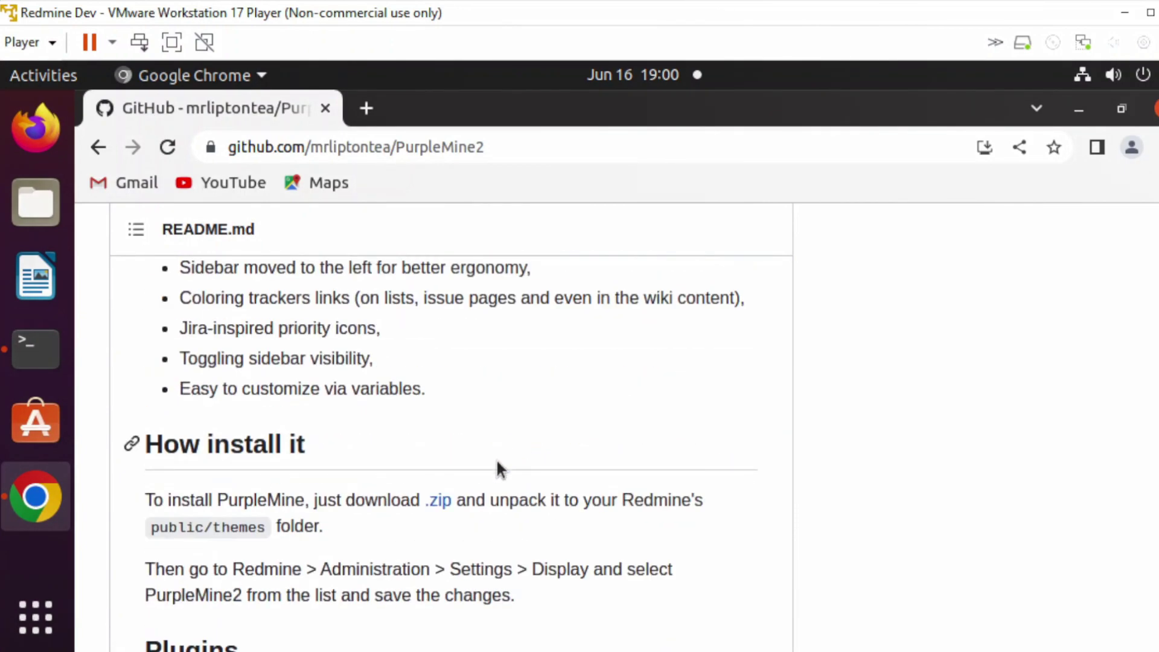
left_click(438, 500)
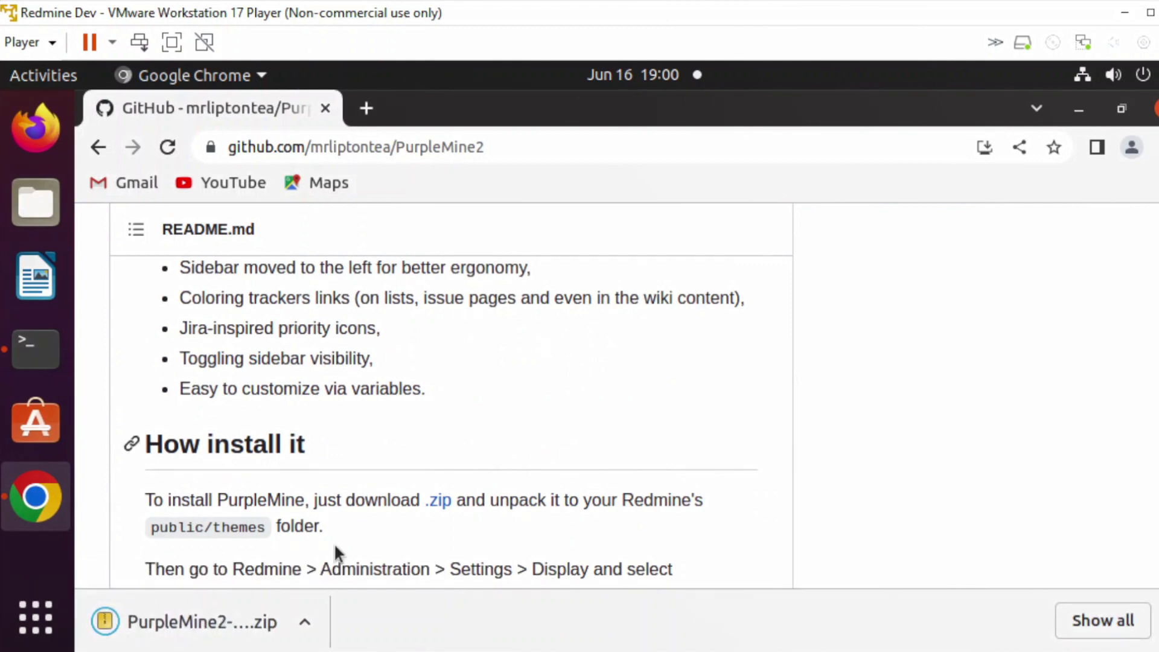
left_click(304, 622)
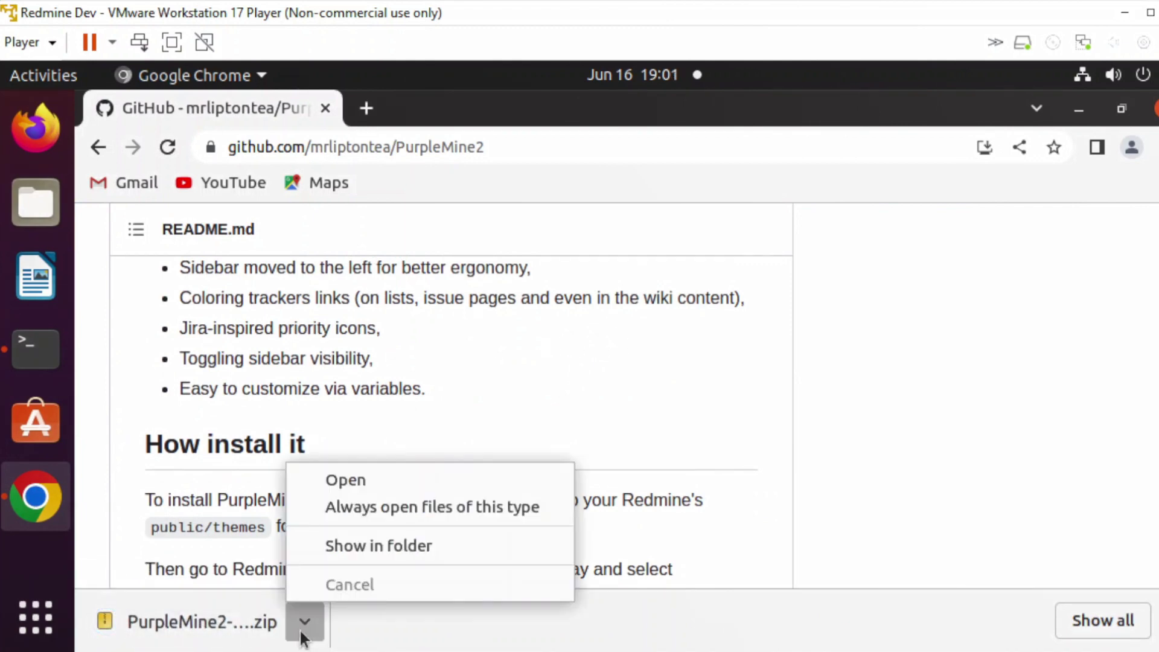
Step: Extract the downloaded PurpleMine2 zip into the Downloads folder
left_click(352, 550)
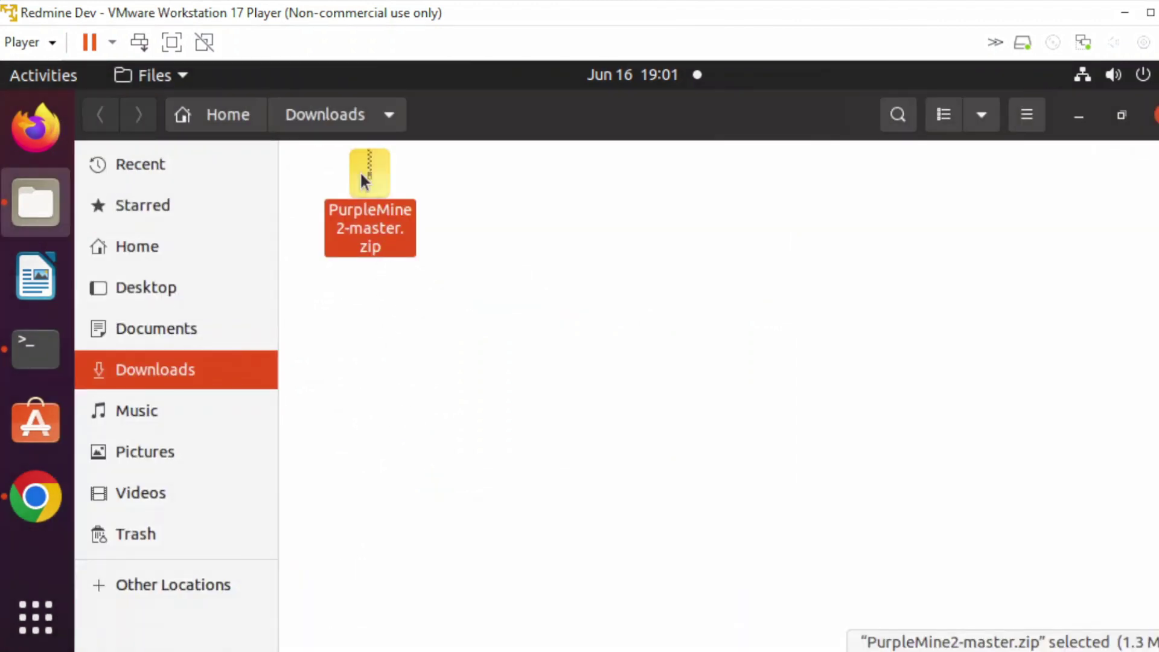
right_click(360, 171)
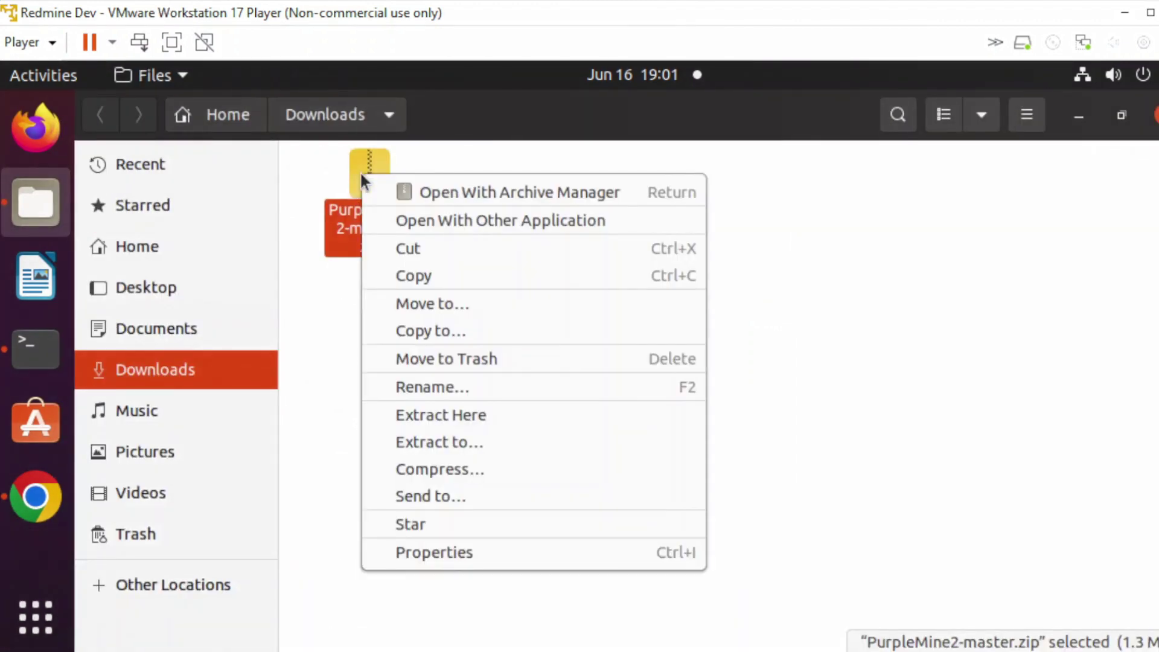
left_click(434, 414)
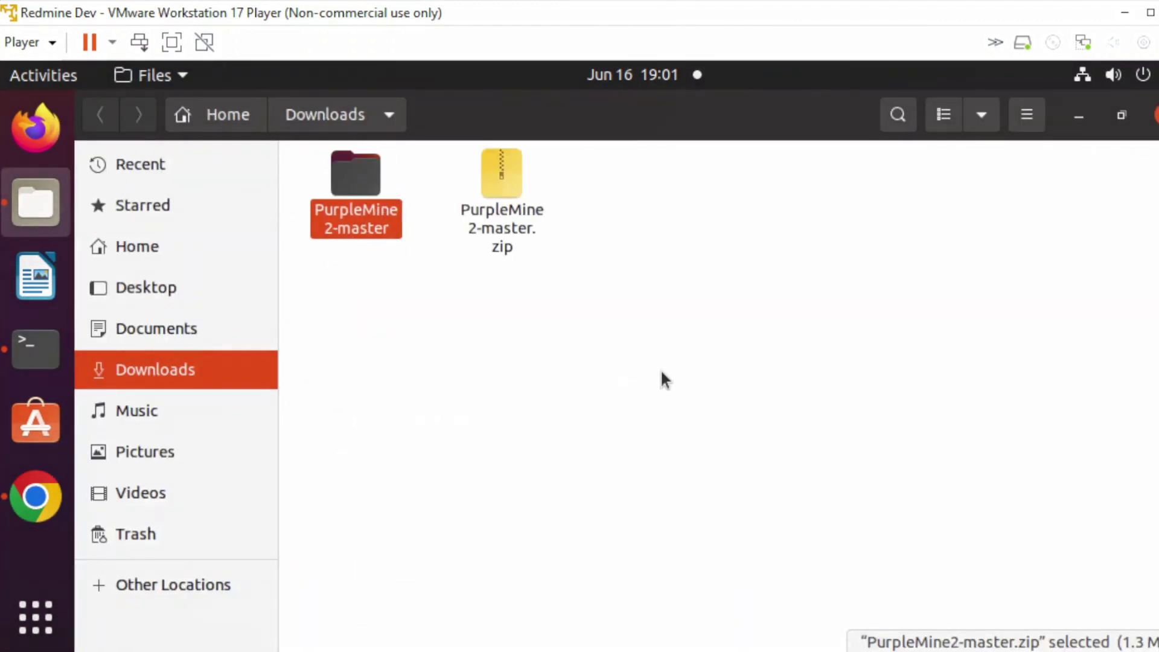
left_click(659, 369)
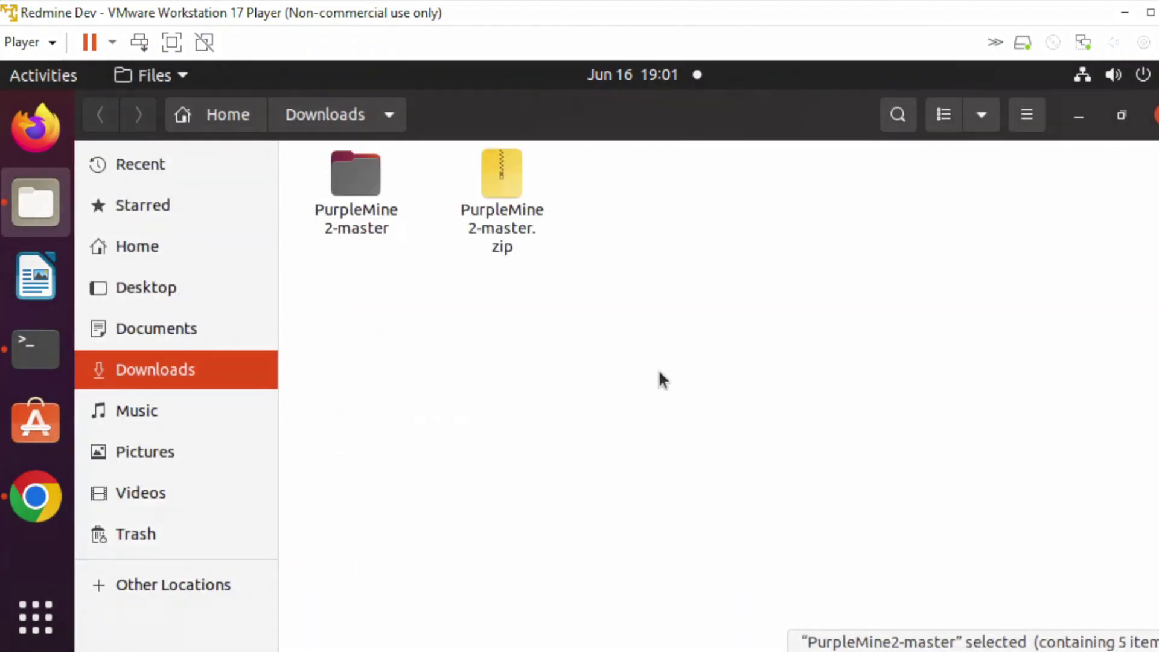
Step: Copy the extracted PurpleMine2-master folder
right_click(356, 189)
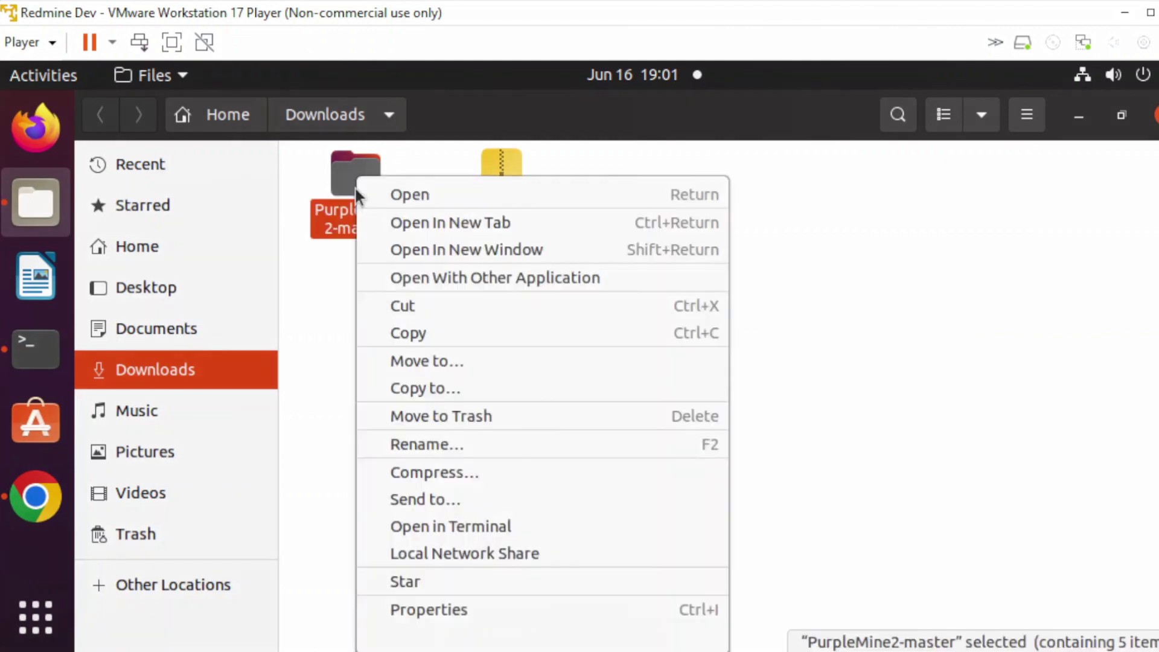
left_click(446, 335)
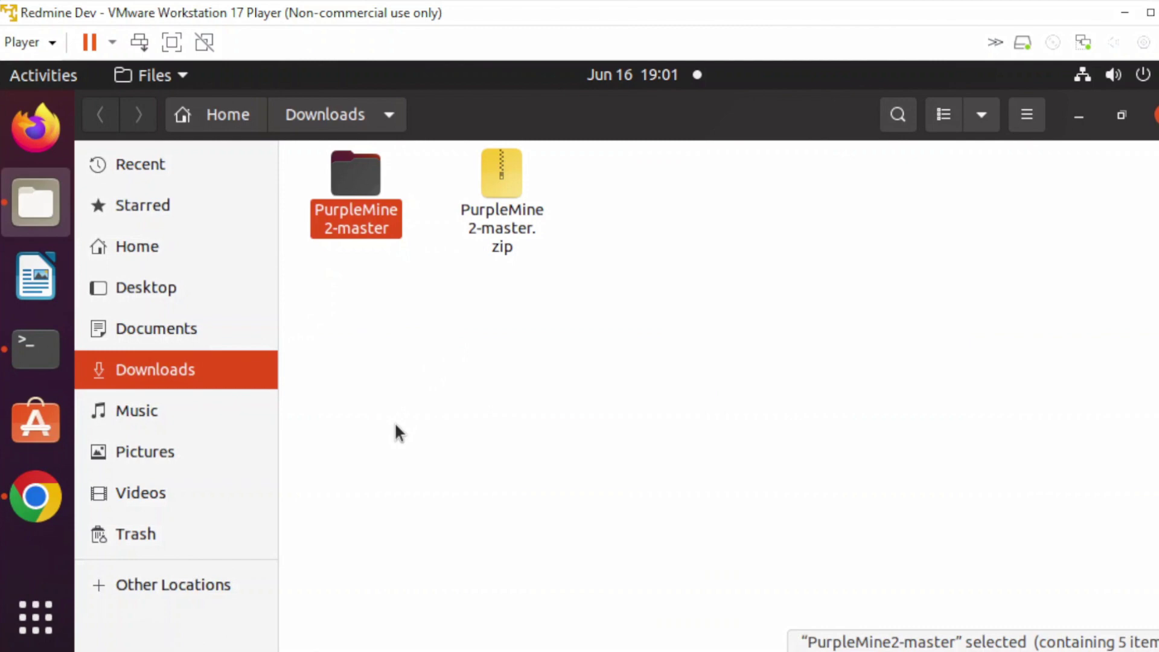
left_click(395, 433)
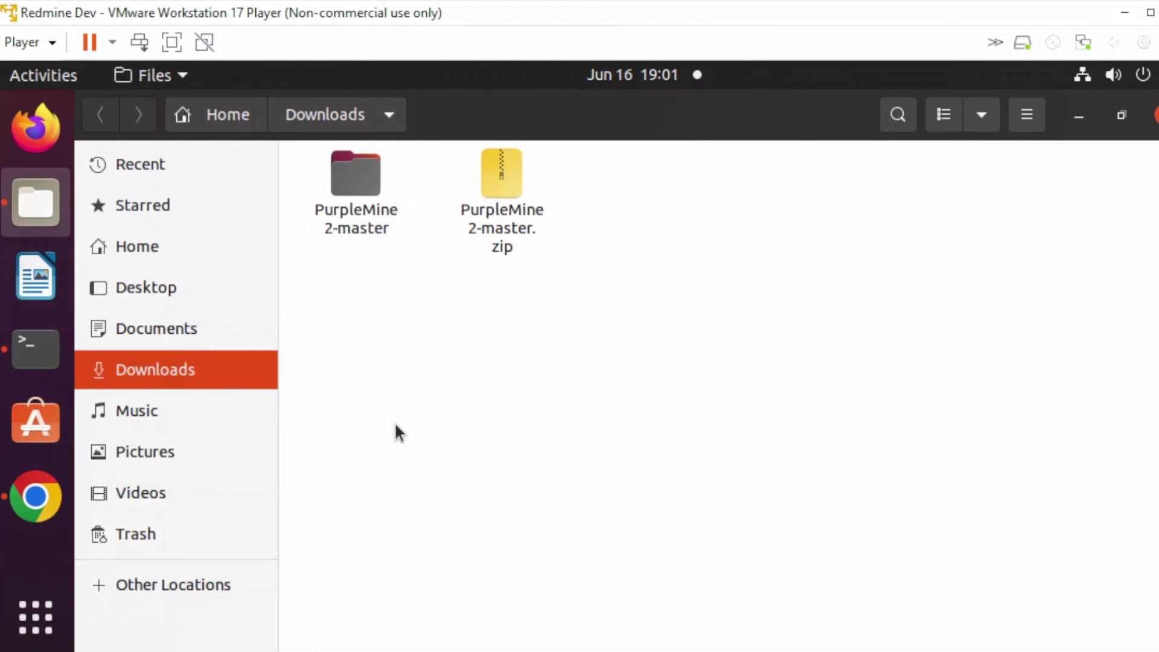
Step: Browse to /usr/share/redmine/public/themes and confirm PurpleMine2-master is there
left_click(164, 584)
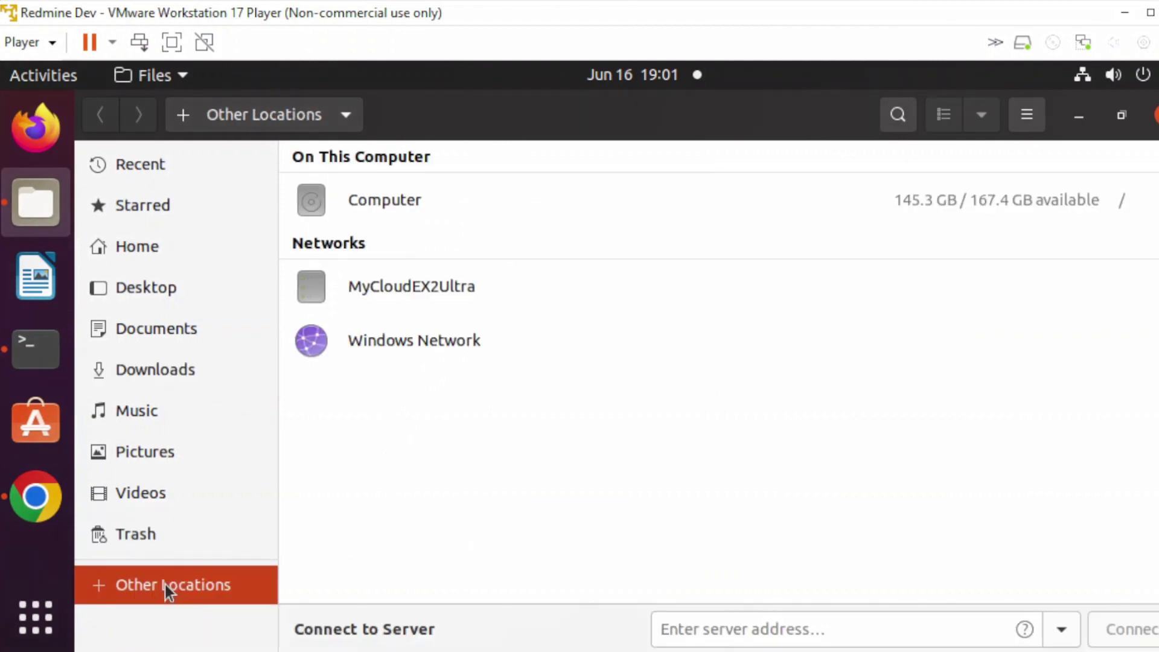
left_click(335, 199)
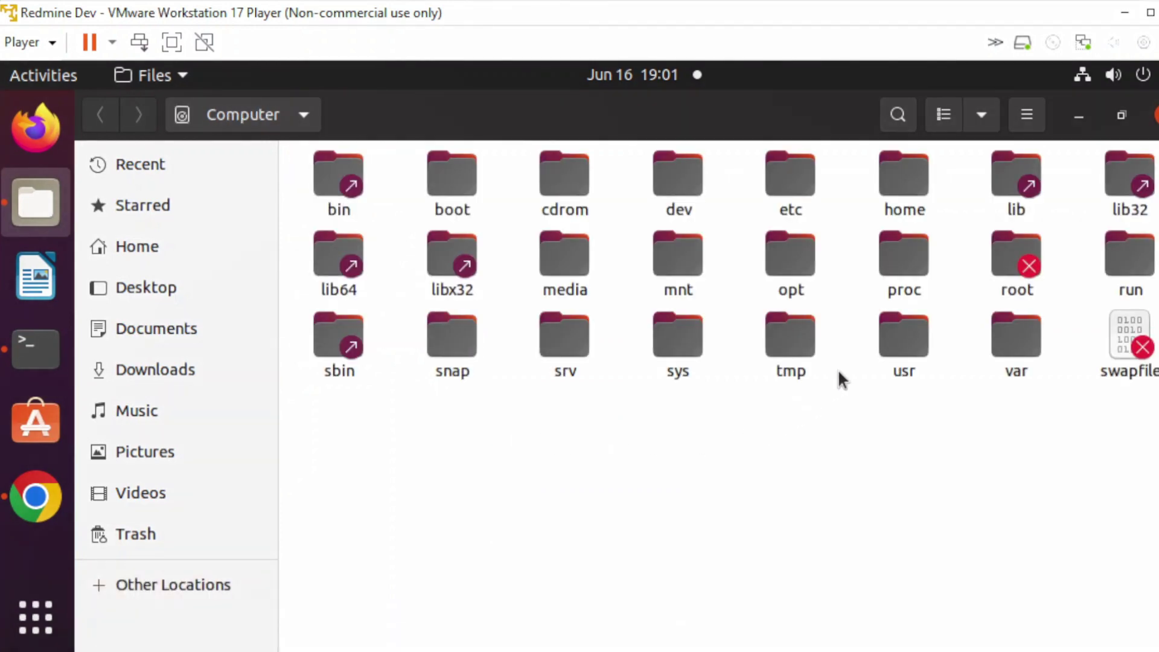
double_click(897, 342)
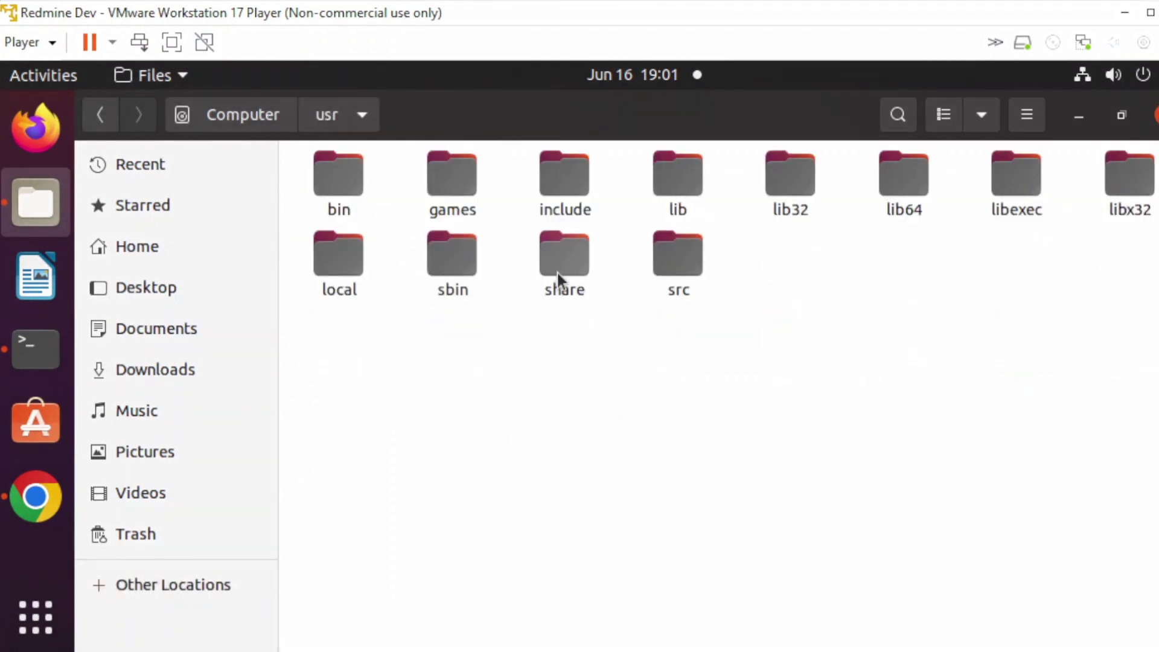
double_click(557, 273)
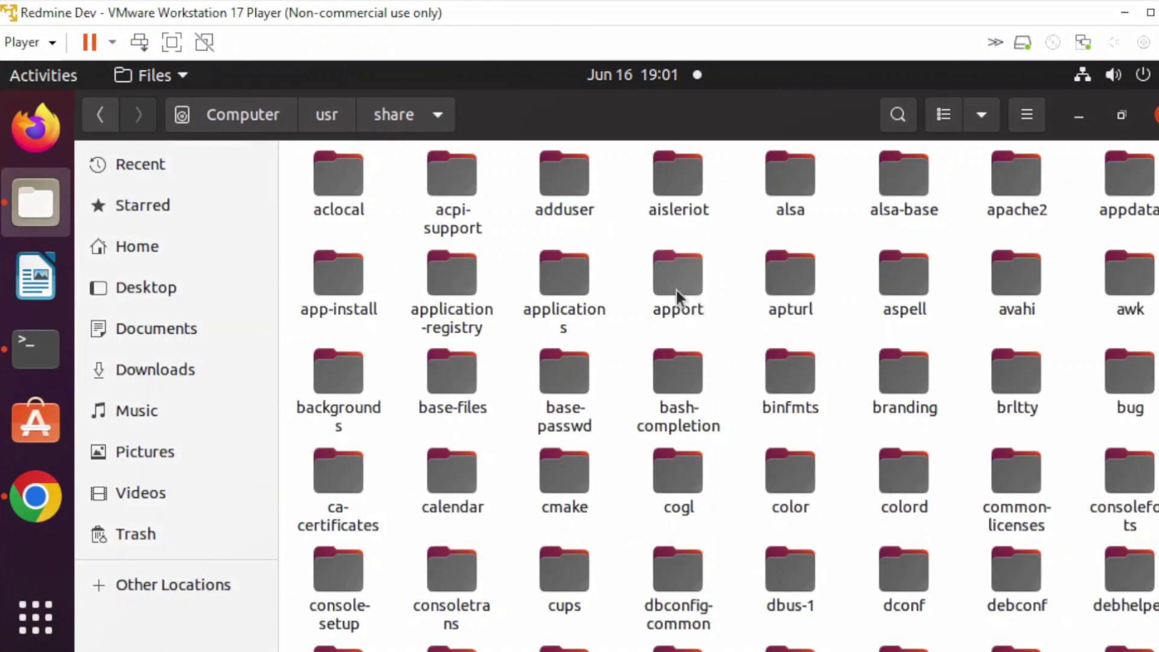
scroll(699, 412, "down", 5)
scroll(699, 412, "down", 2)
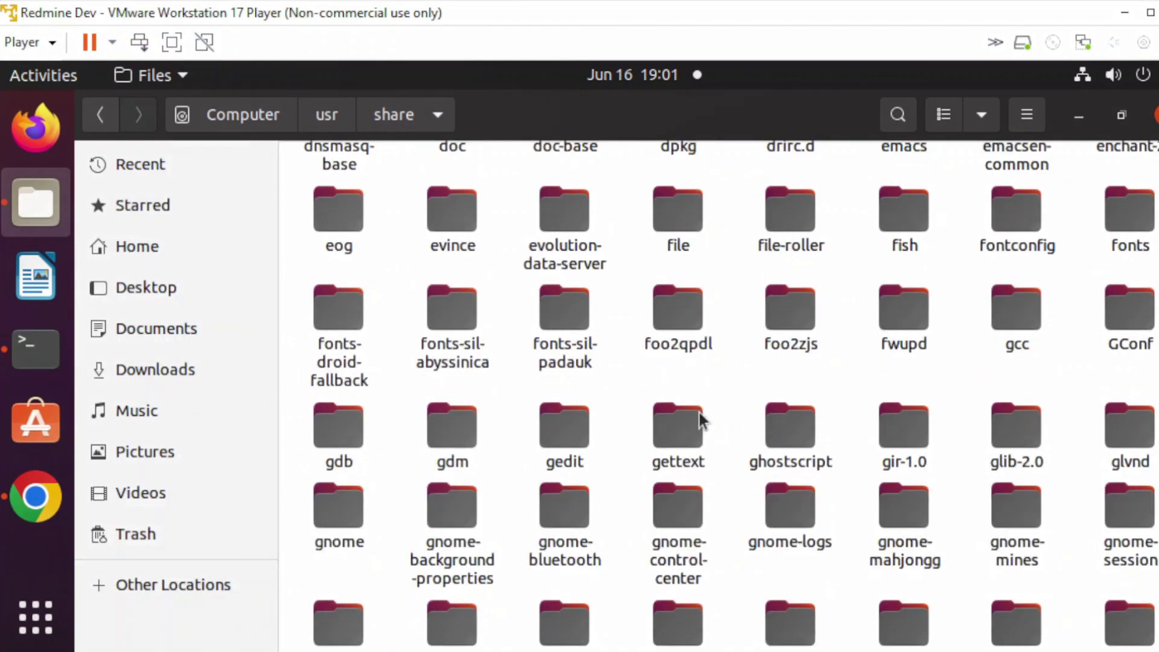
scroll(699, 412, "down", 4)
scroll(699, 413, "down", 3)
scroll(699, 413, "down", 3)
scroll(699, 412, "down", 2)
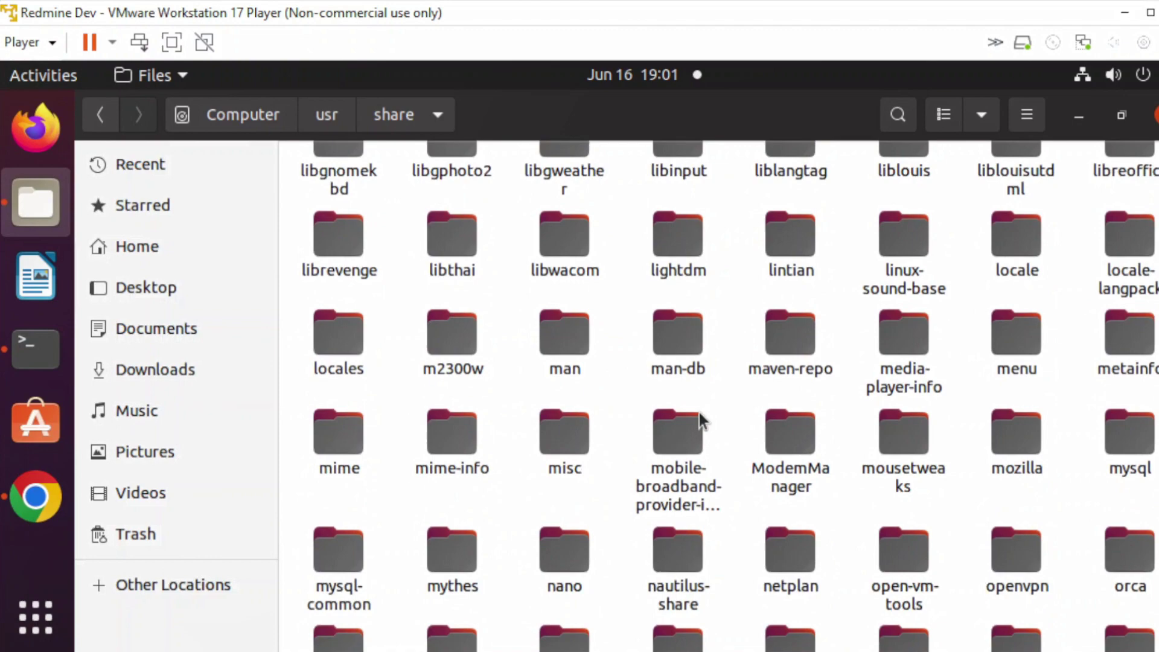
scroll(699, 412, "down", 3)
scroll(702, 422, "down", 1)
scroll(701, 420, "down", 2)
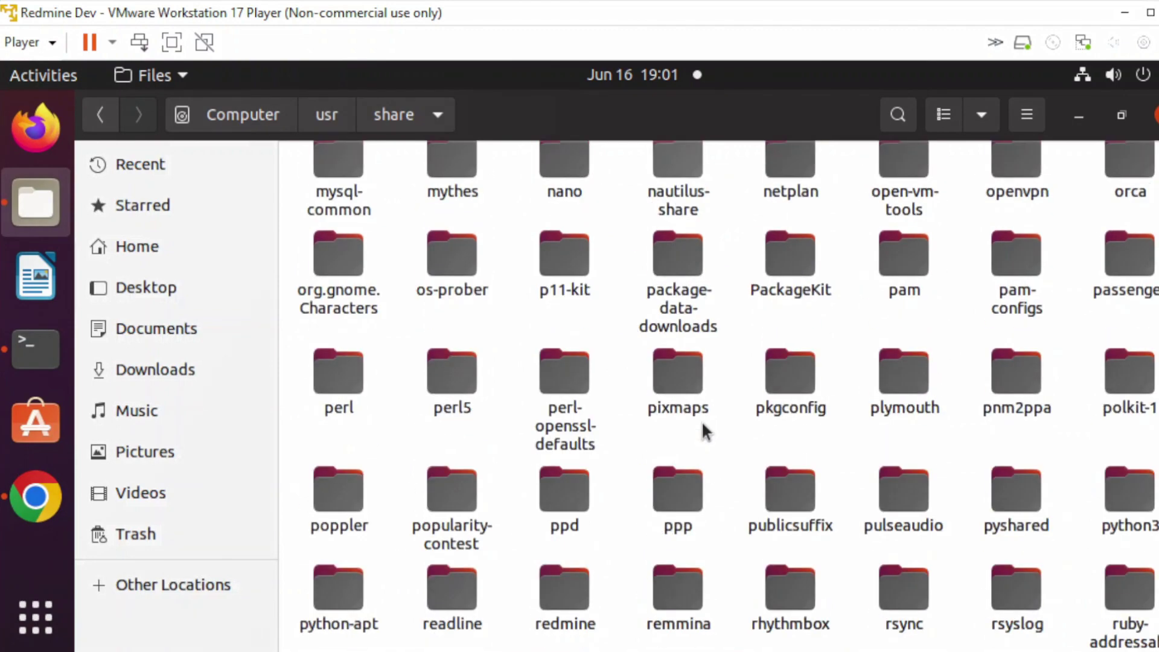
scroll(704, 430, "down", 2)
scroll(705, 431, "down", 2)
scroll(705, 430, "down", 2)
scroll(704, 430, "down", 2)
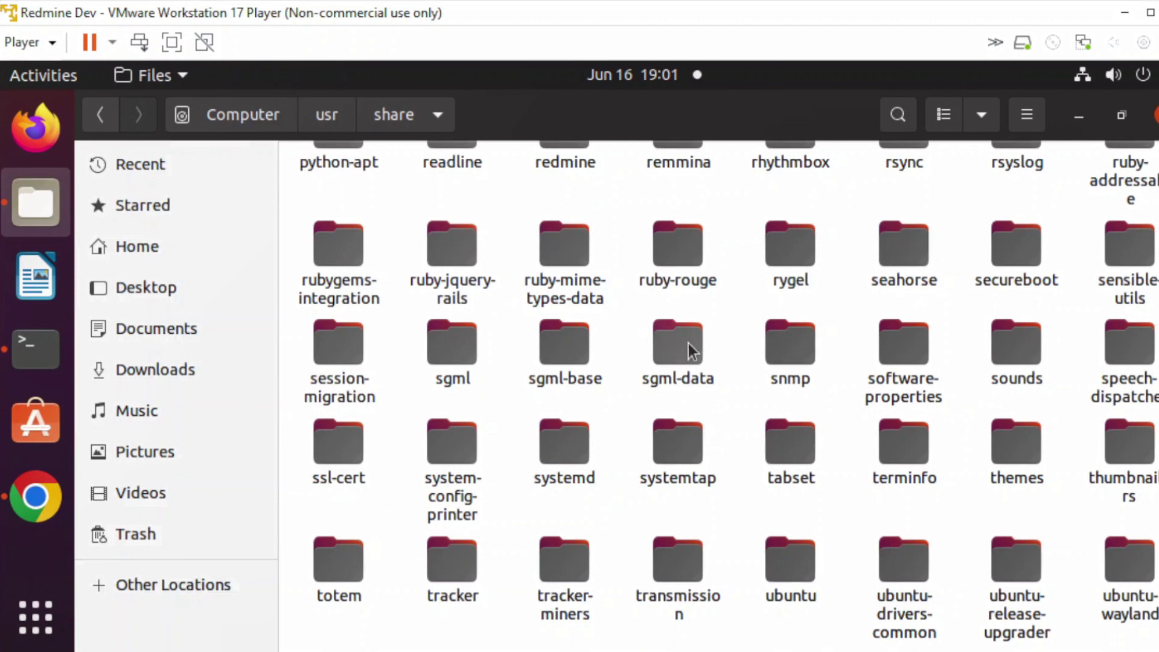
scroll(751, 272, "up", 2)
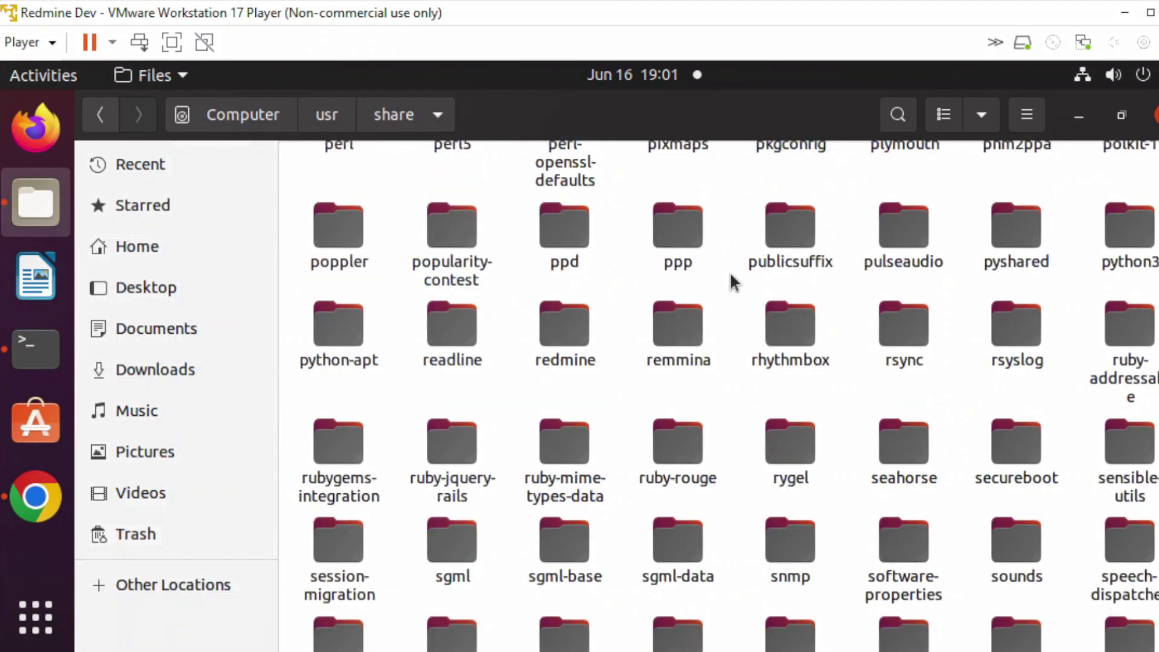
left_click(566, 328)
double_click(568, 329)
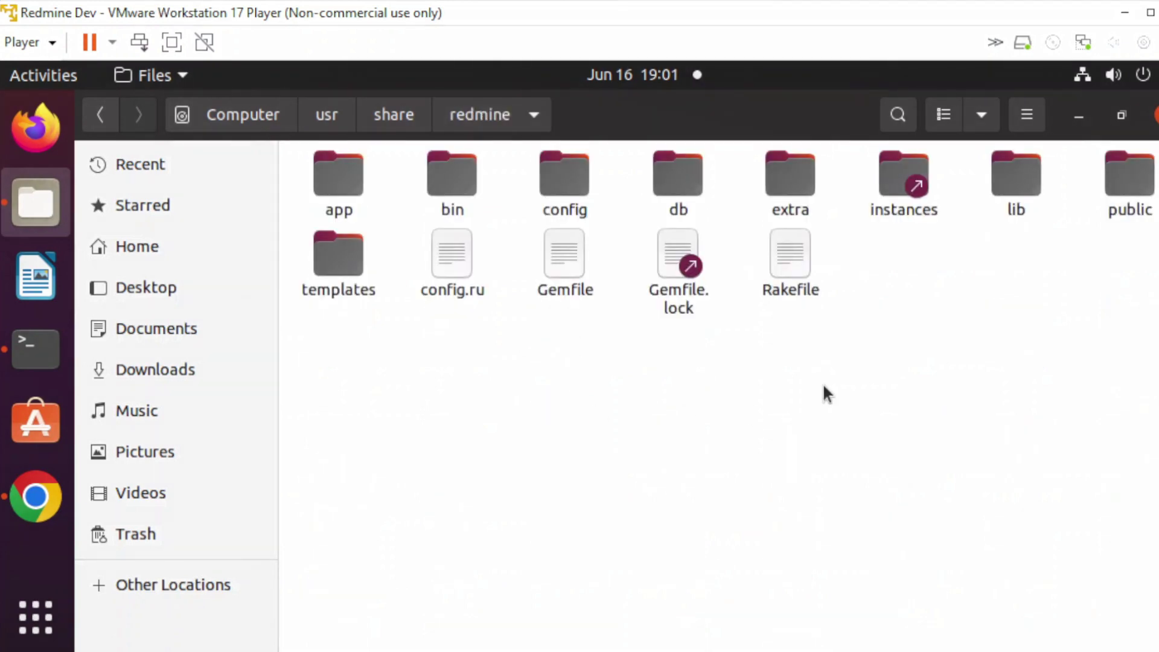
double_click(1123, 176)
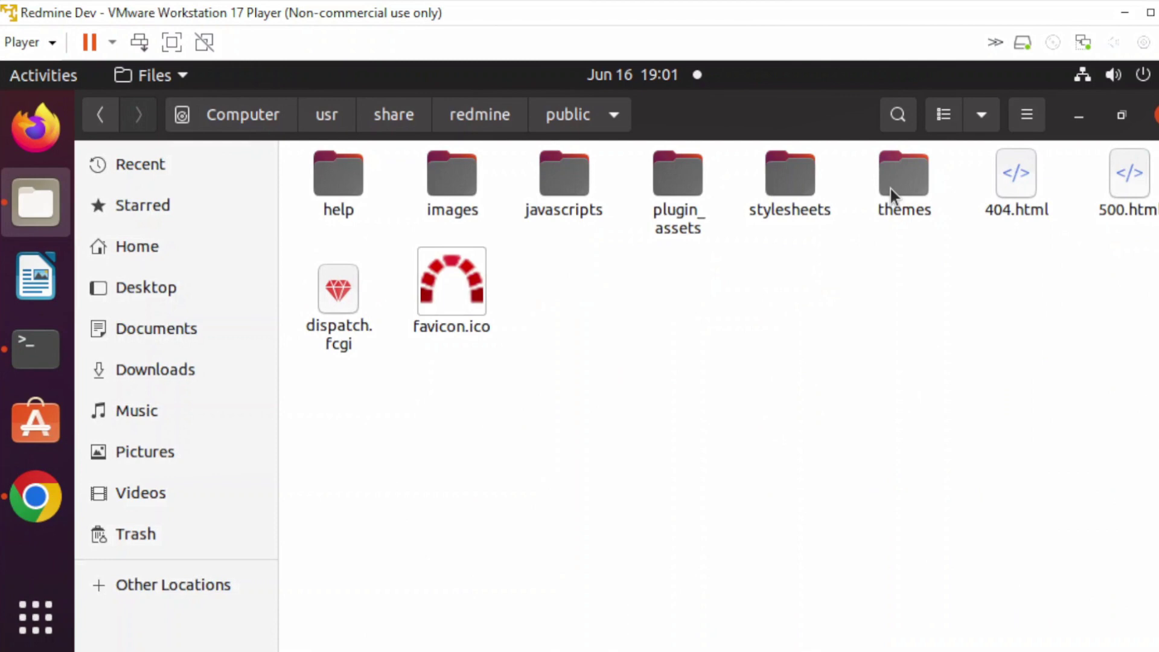
double_click(889, 189)
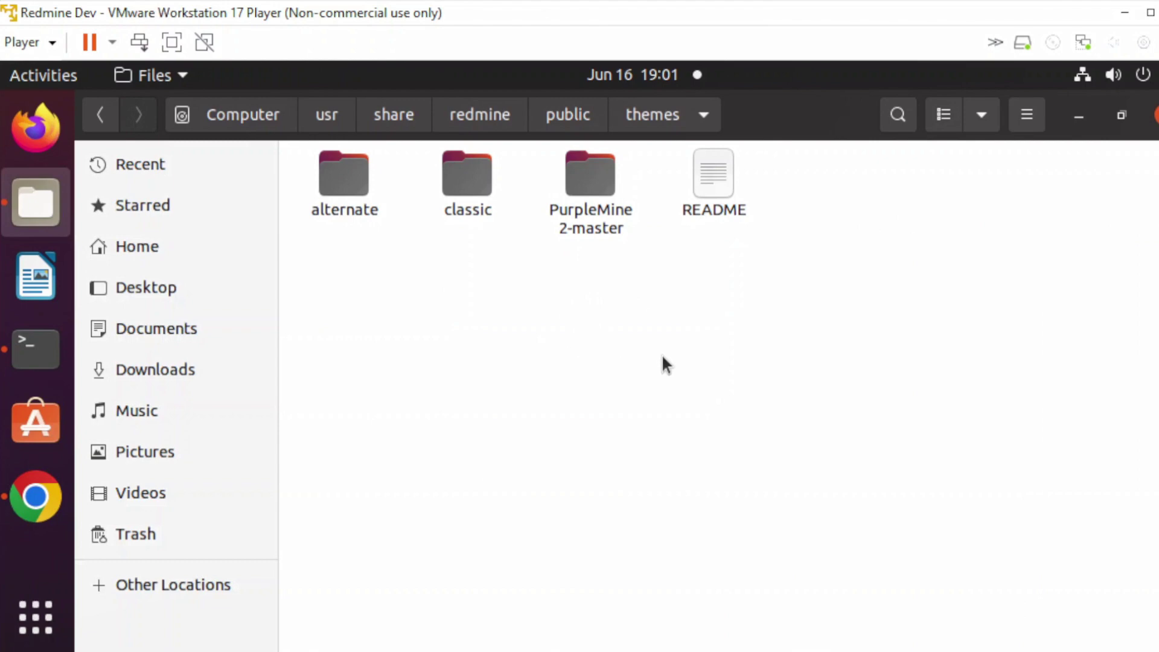
Step: Load 192.168.4.115/redmine in a new Chrome tab and go to Administration
left_click(36, 496)
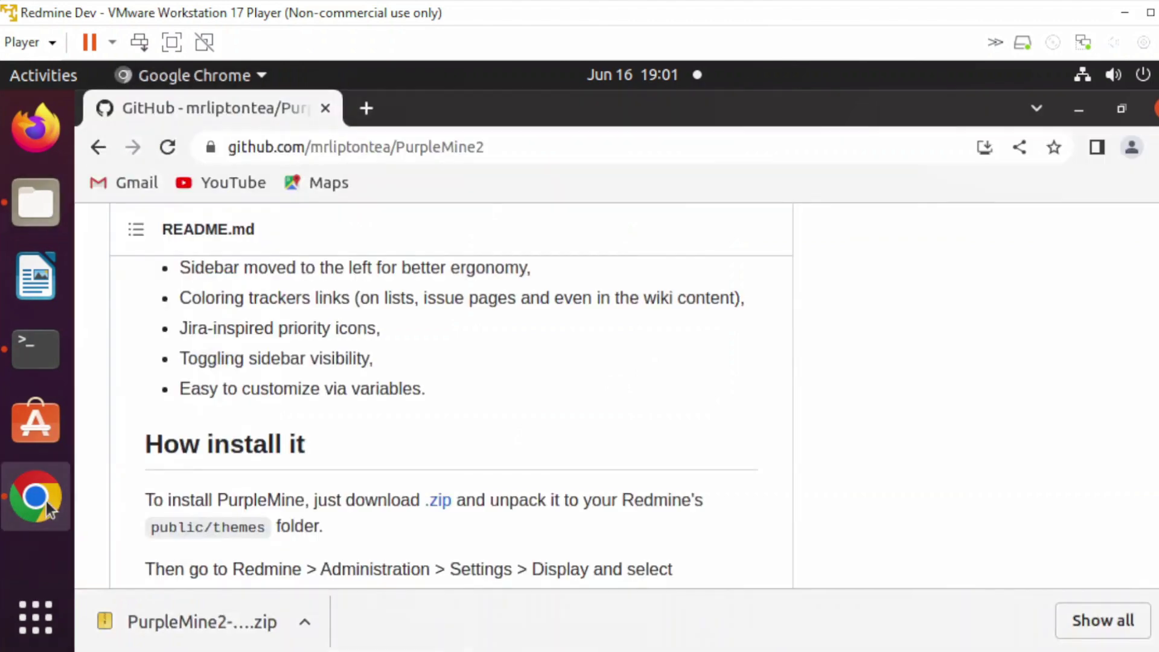
left_click(368, 109)
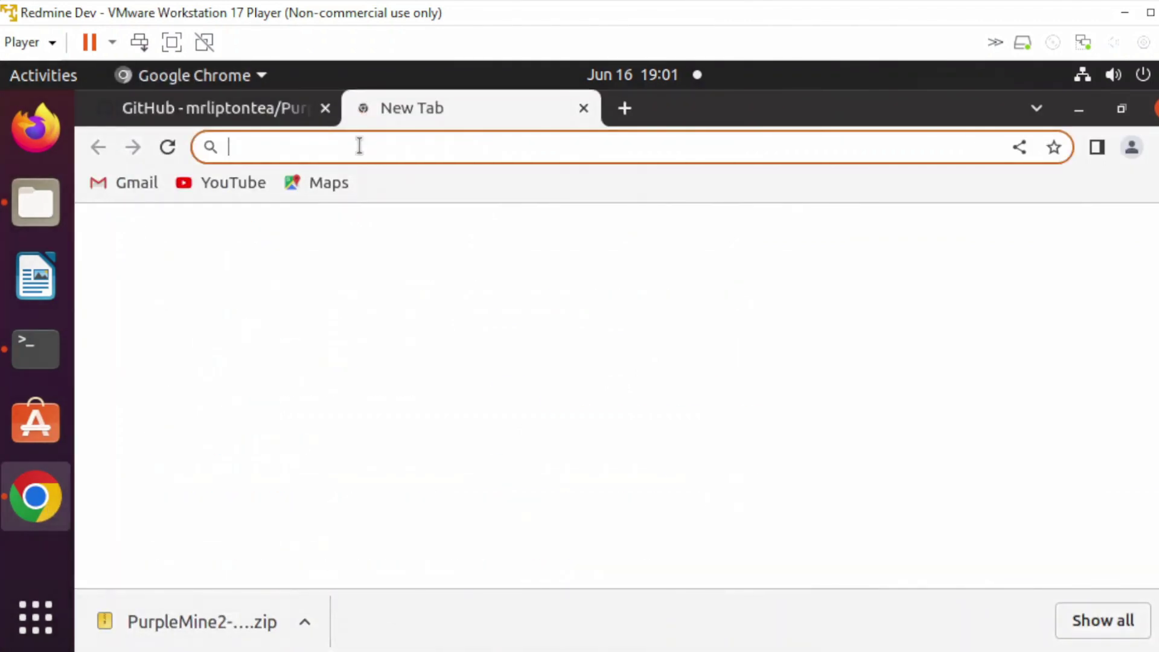
type("192.16")
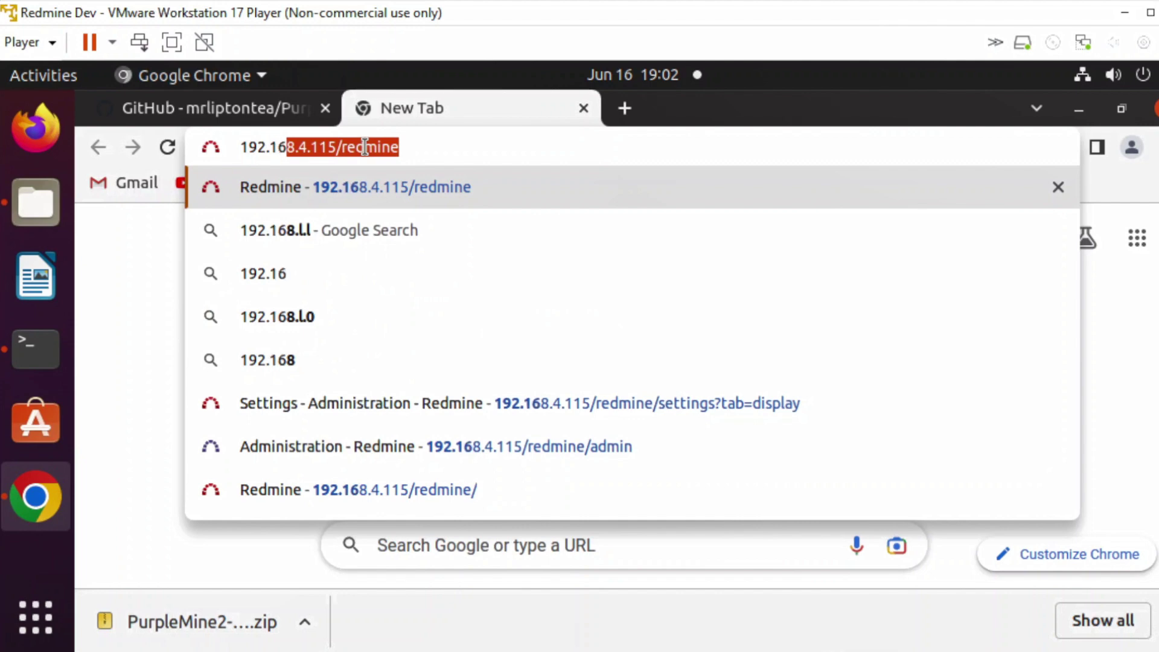
key("End")
key("Return")
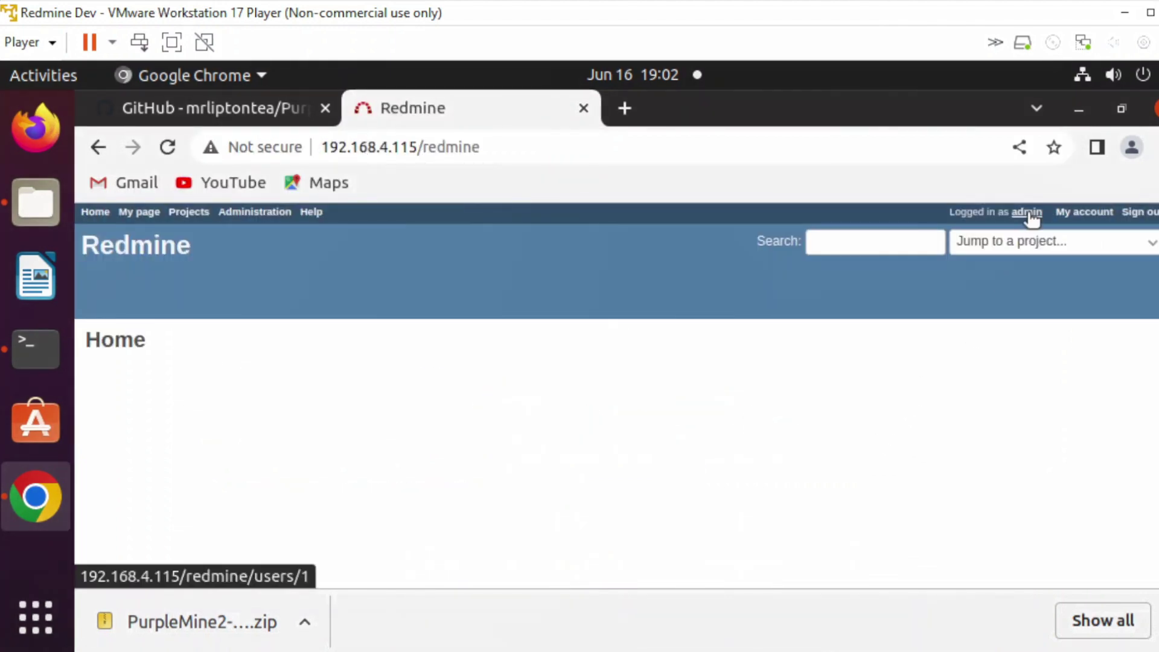
left_click(254, 211)
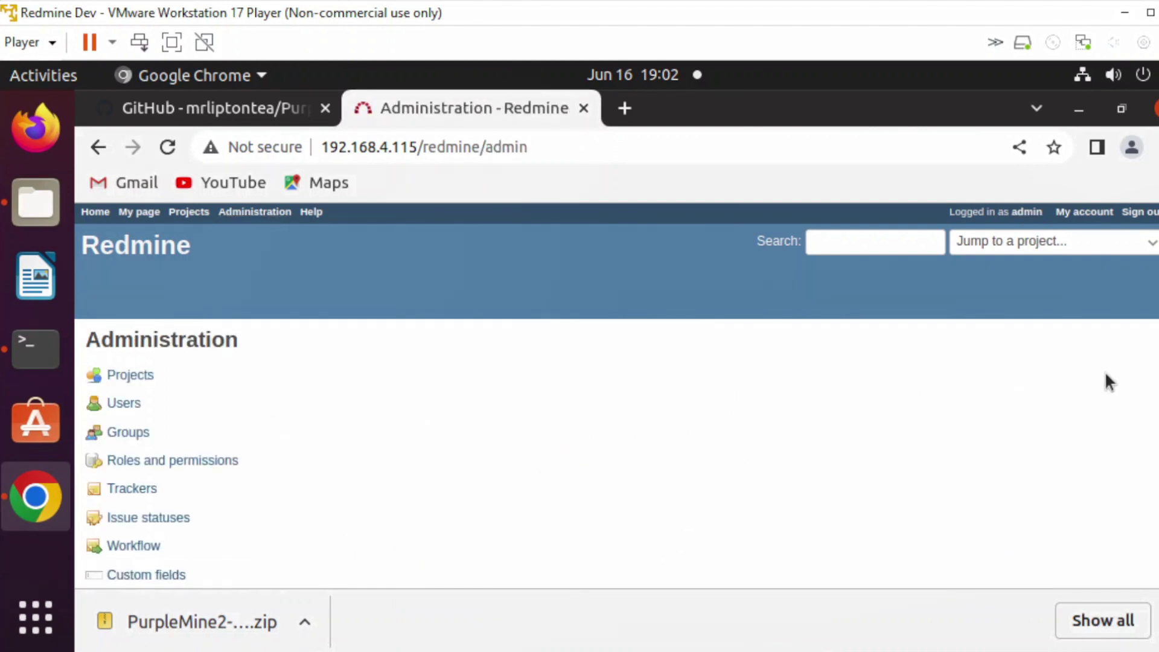
scroll(579, 407, "down", 3)
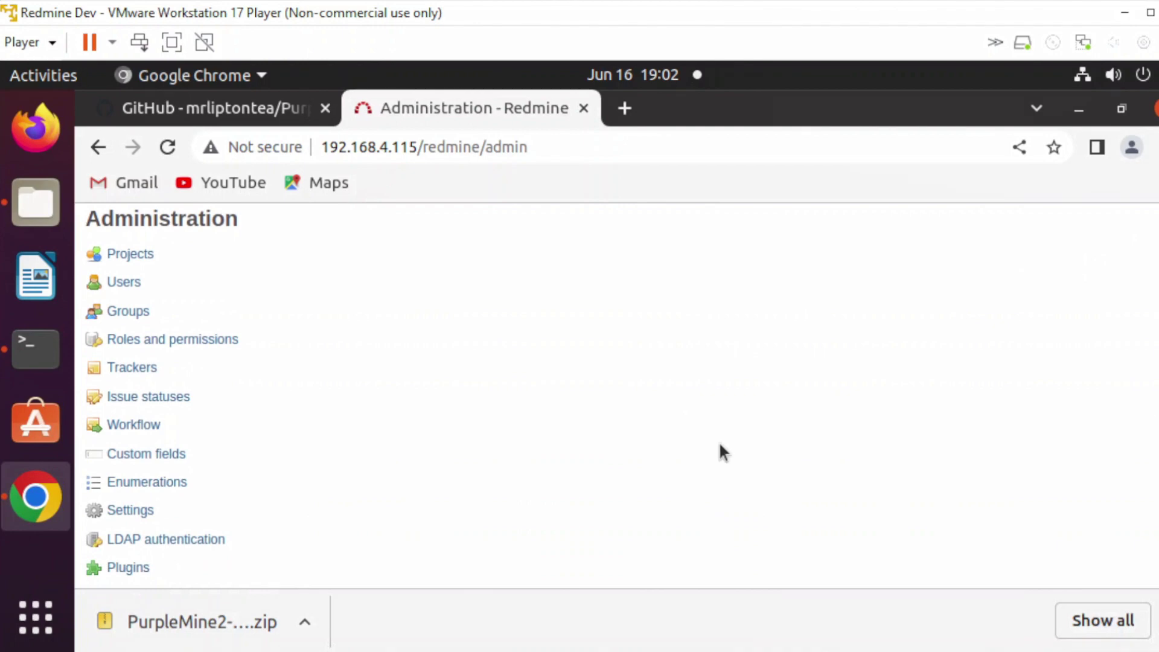
Step: Select Purplemine2-master as the theme in Settings > Display and save
left_click(130, 511)
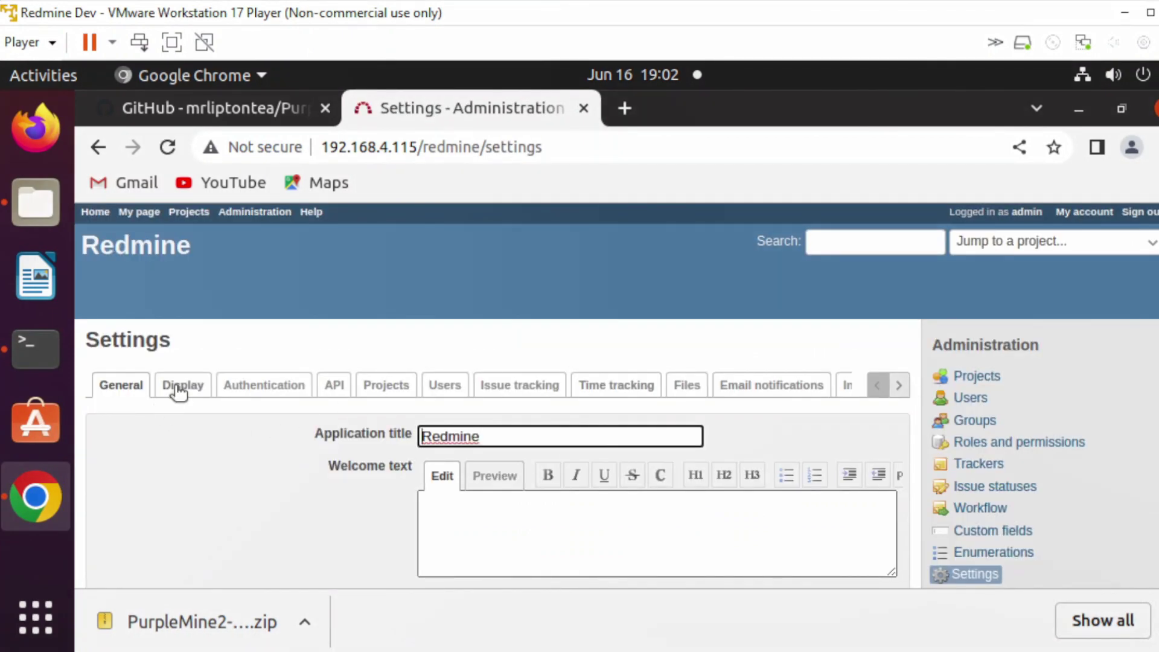
left_click(183, 385)
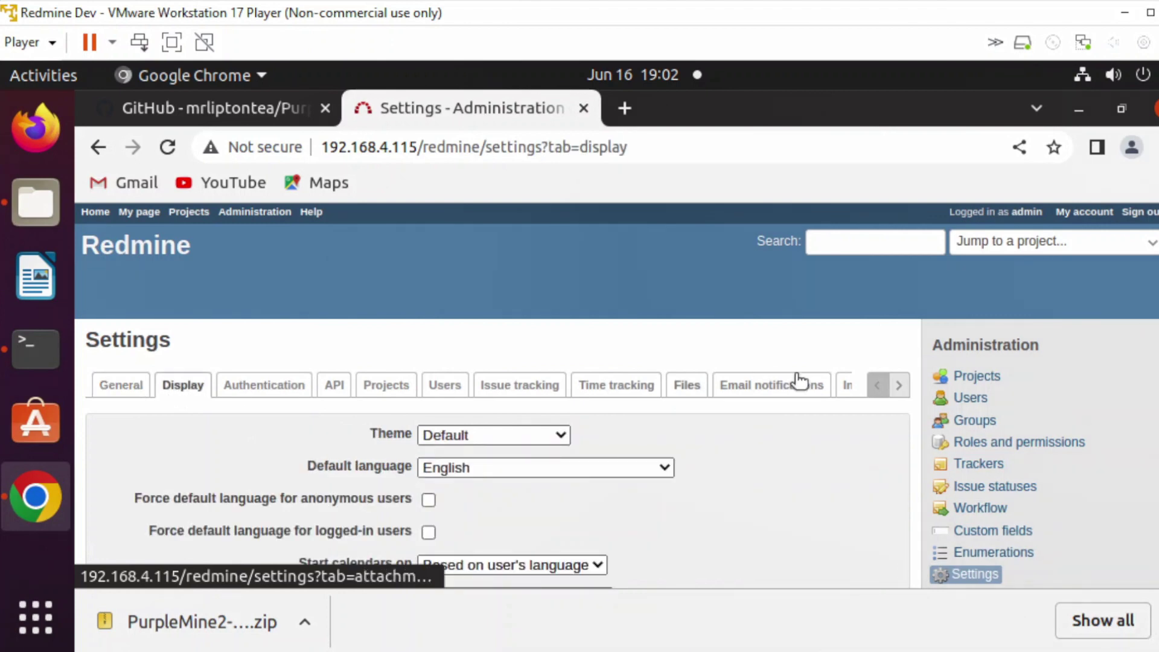
scroll(498, 453, "down", 2)
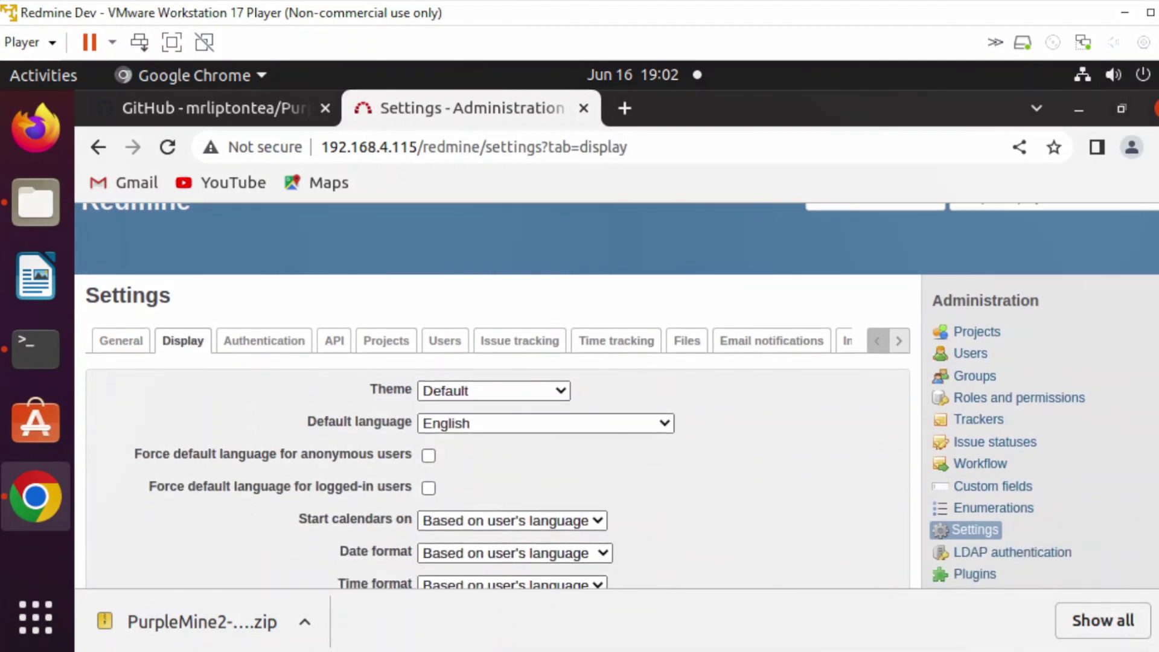
left_click(561, 383)
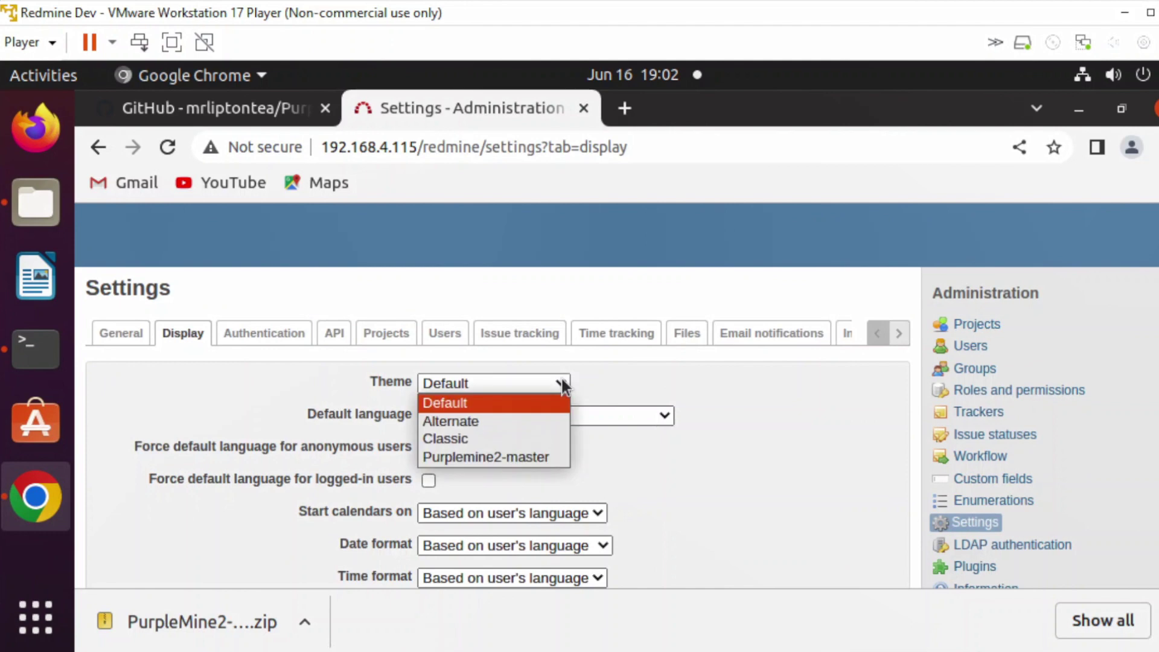
left_click(521, 460)
scroll(521, 408, "down", 5)
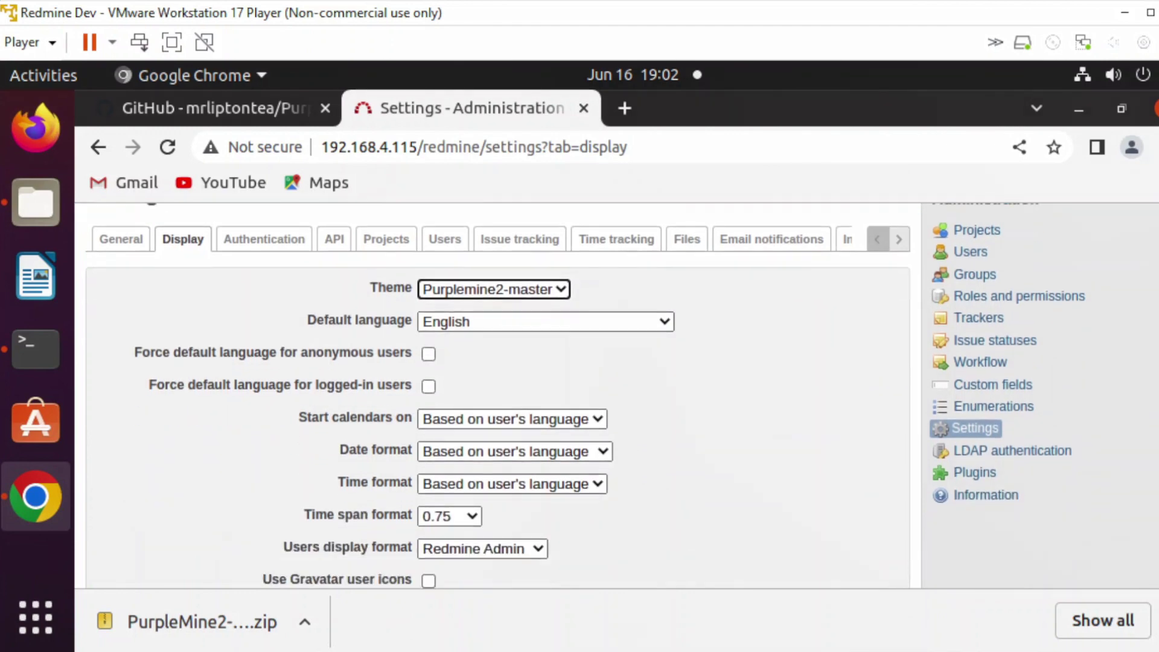
scroll(522, 408, "down", 5)
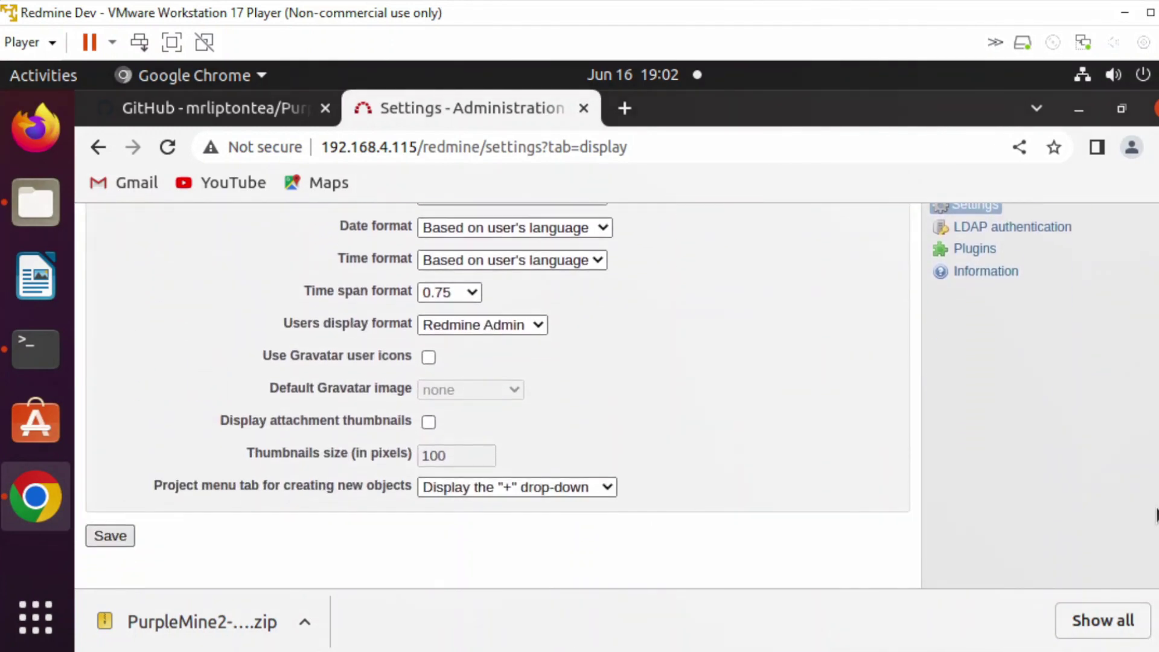
left_click(100, 536)
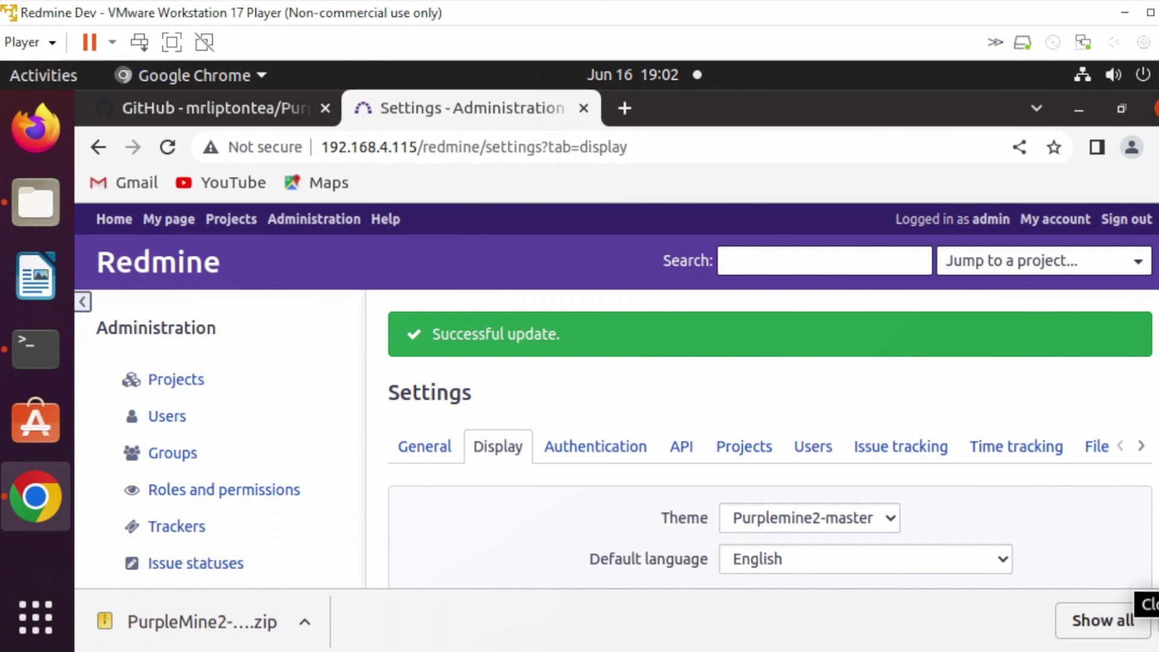
Step: Dismiss the download bar and return to the Redmine Home page
left_click(1144, 621)
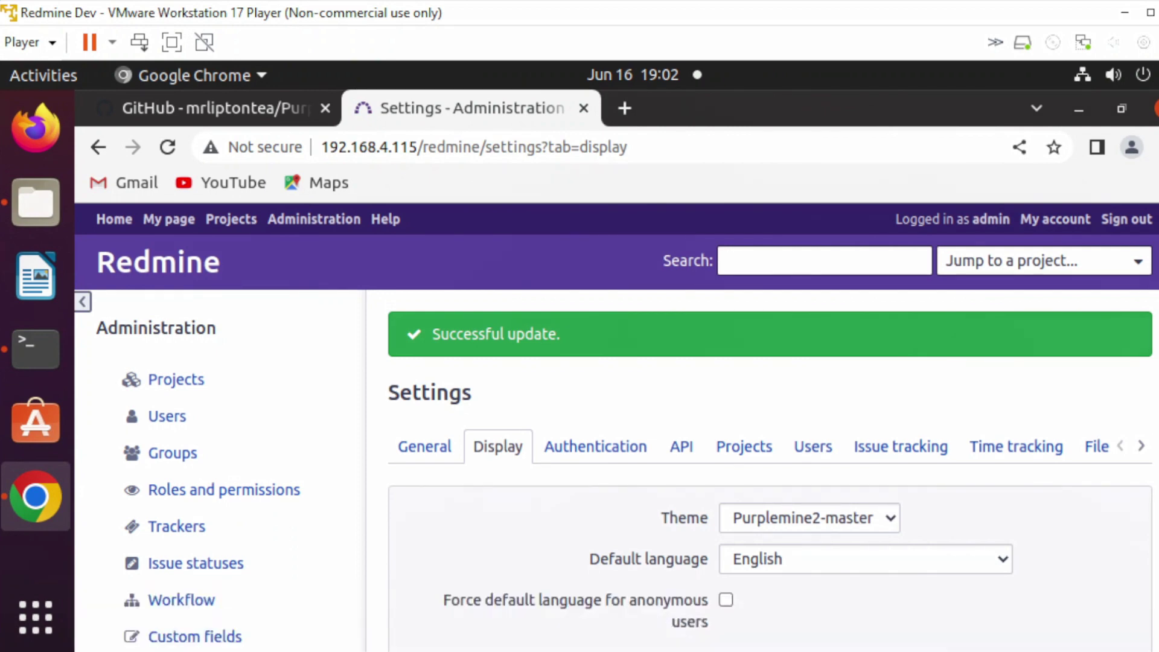
scroll(770, 453, "down", 5)
scroll(770, 452, "down", 5)
scroll(770, 453, "down", 3)
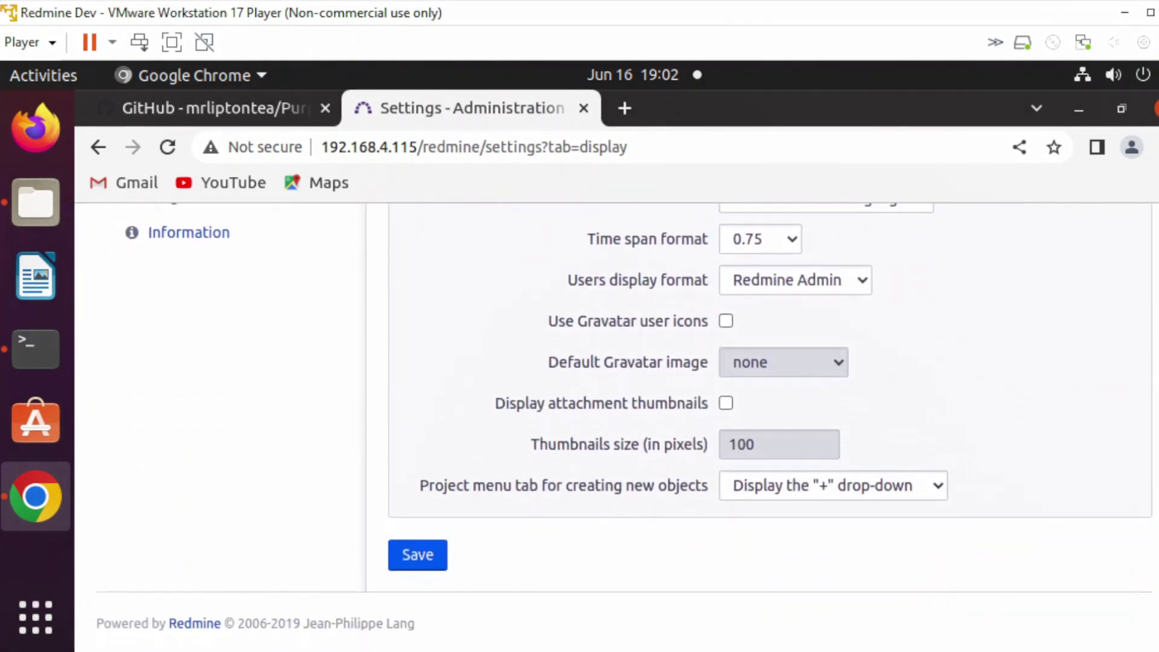
scroll(771, 453, "up", 4)
scroll(771, 453, "up", 5)
scroll(770, 453, "up", 2)
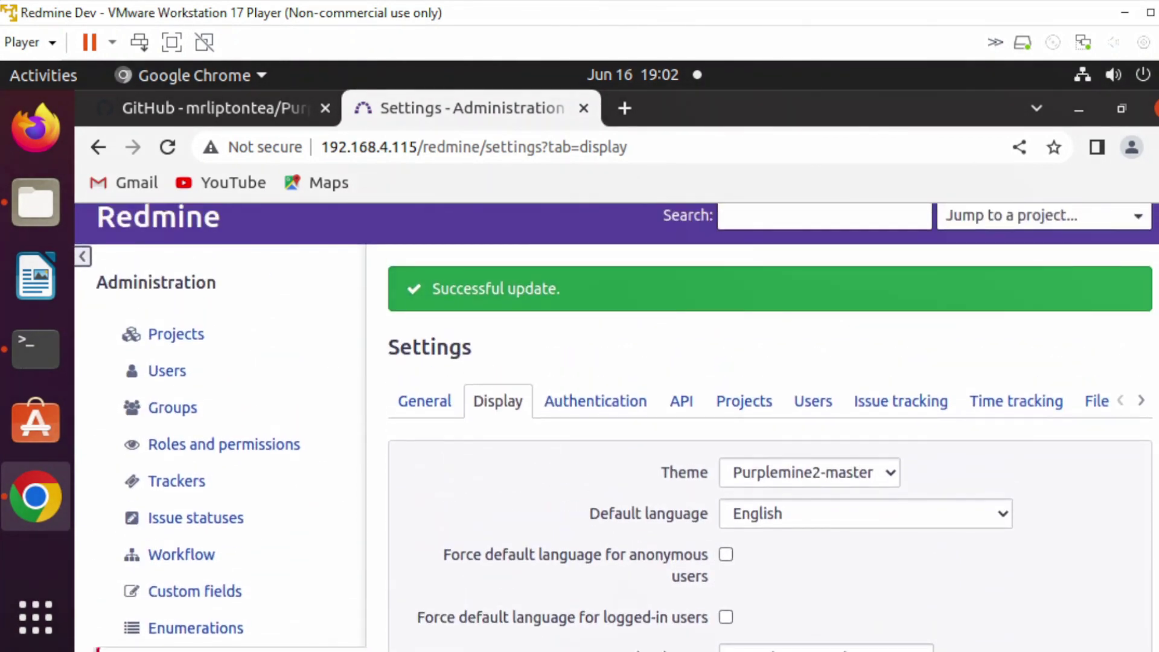
scroll(769, 453, "up", 1)
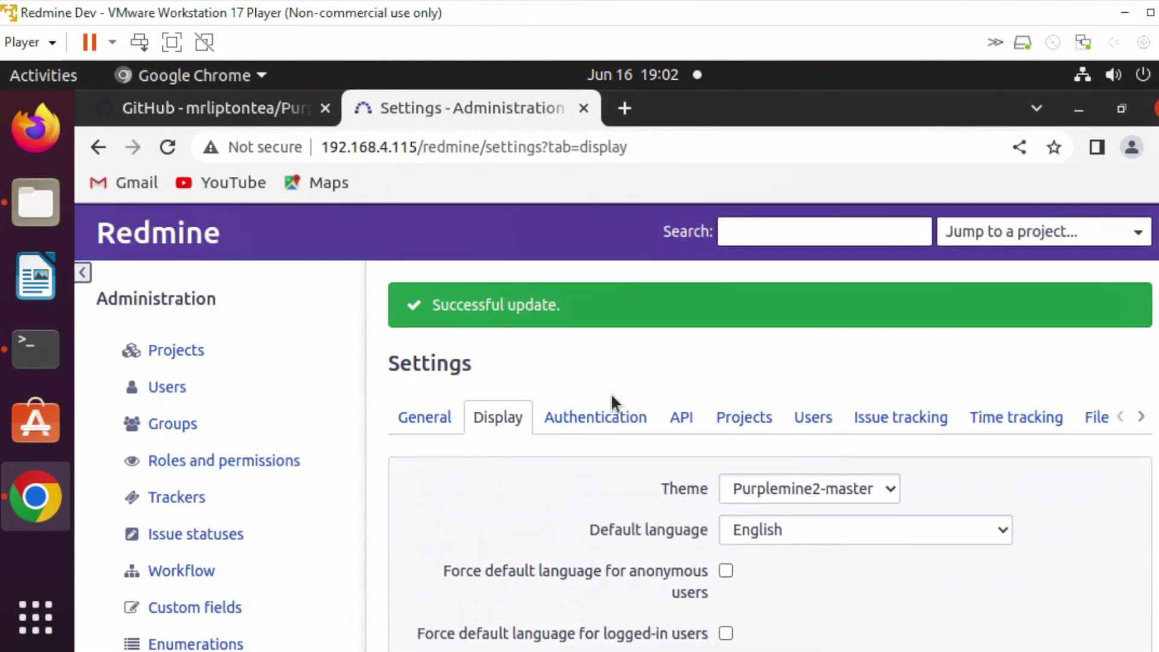
scroll(580, 408, "up", 1)
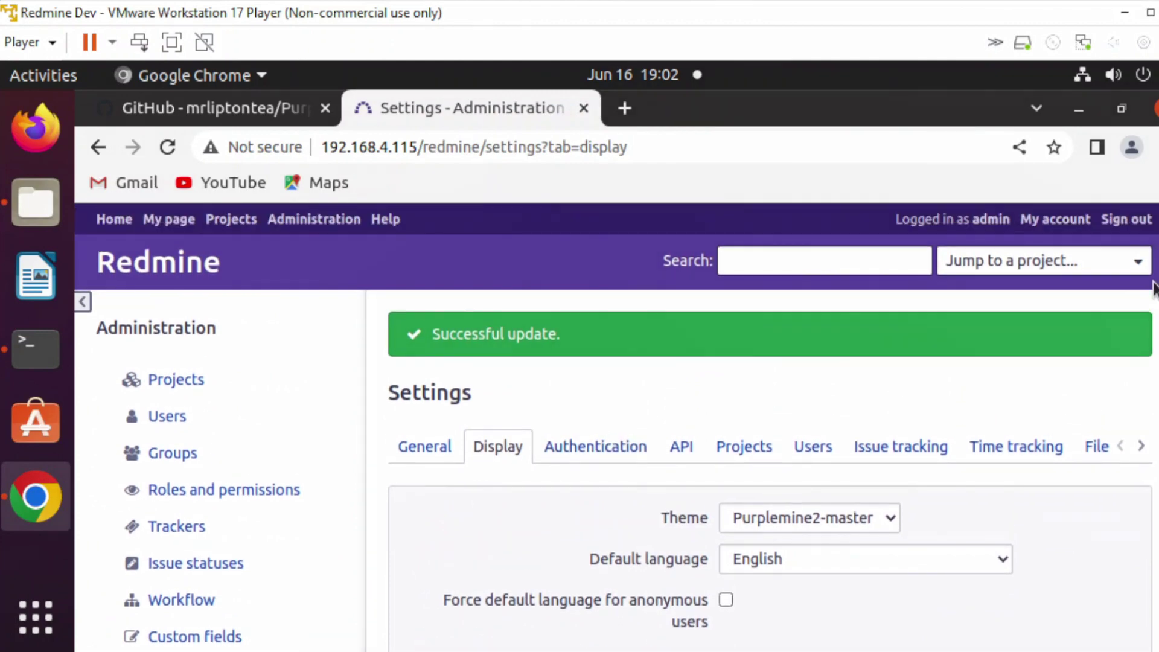
left_click(114, 218)
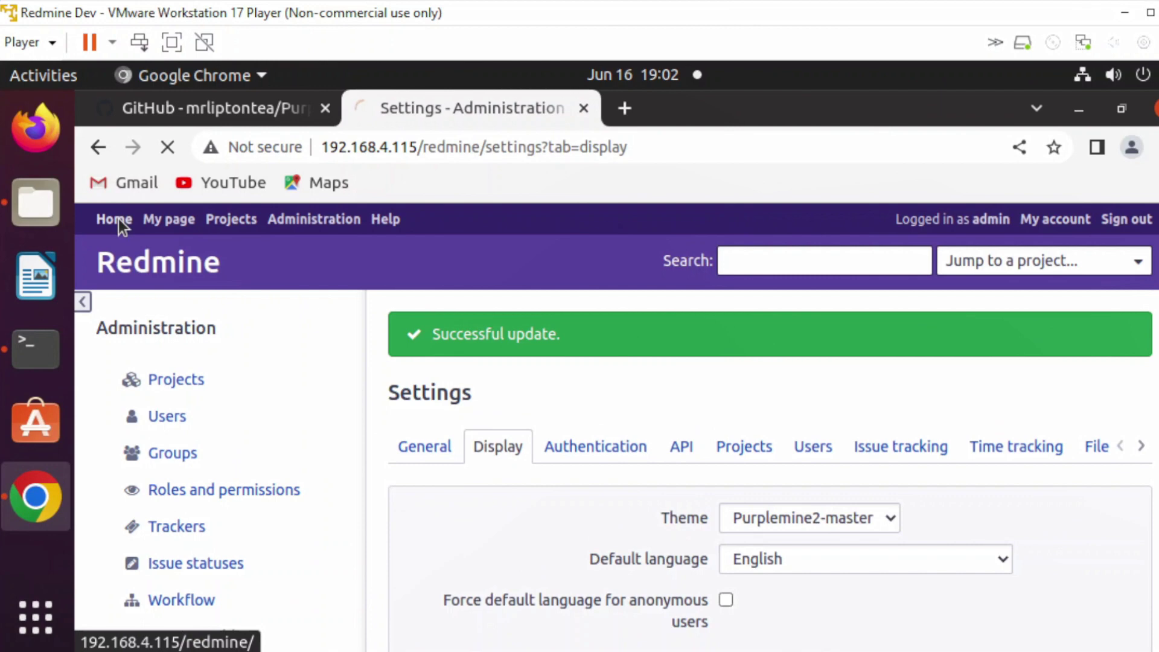